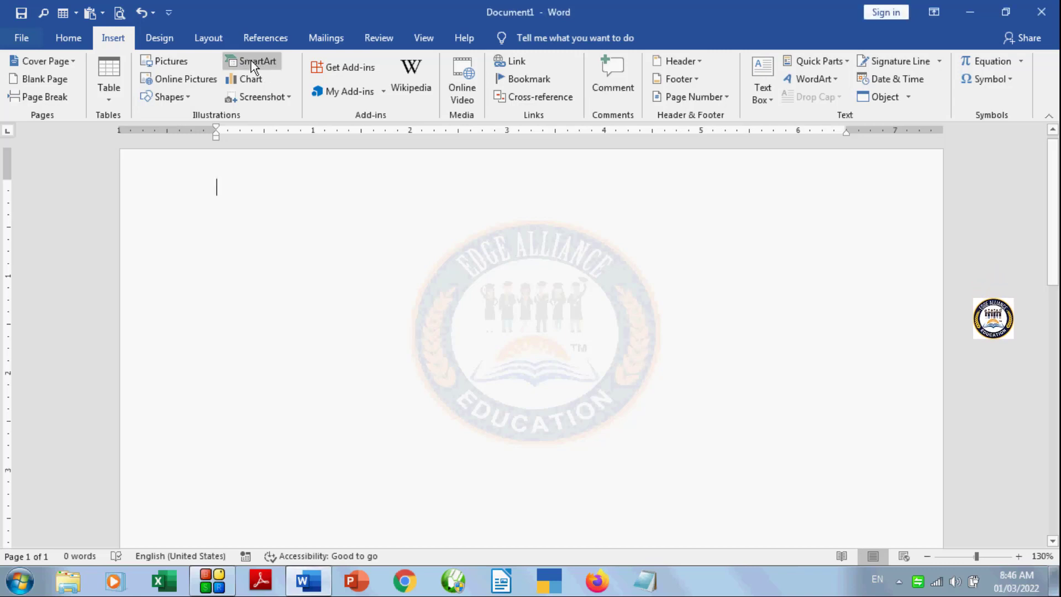
# - Browse the SmartArt graphic categories and insert a Basic Block List from the List category
pyautogui.click(250, 62)
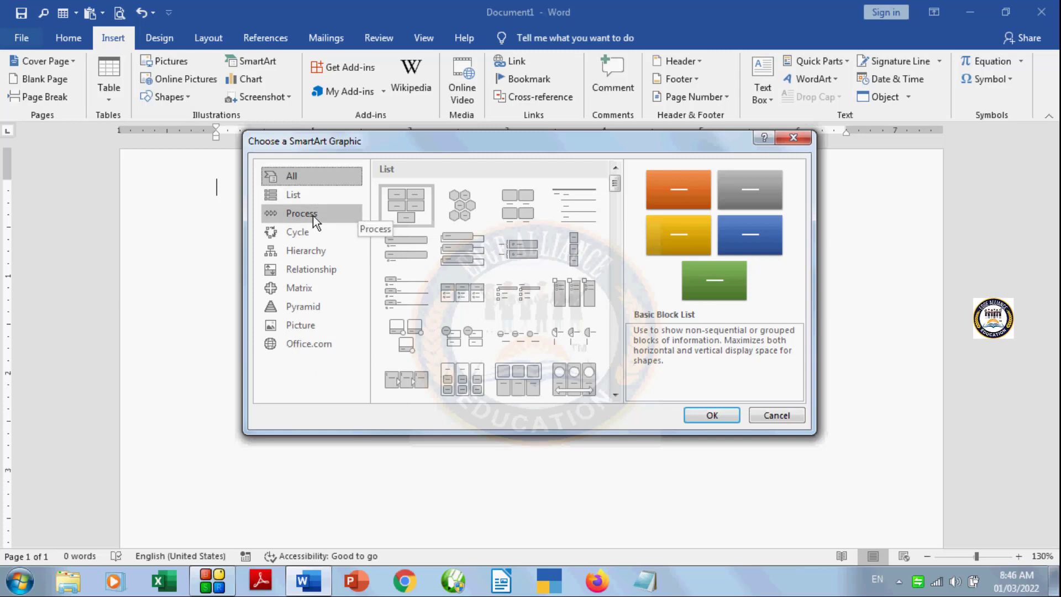
pyautogui.click(323, 232)
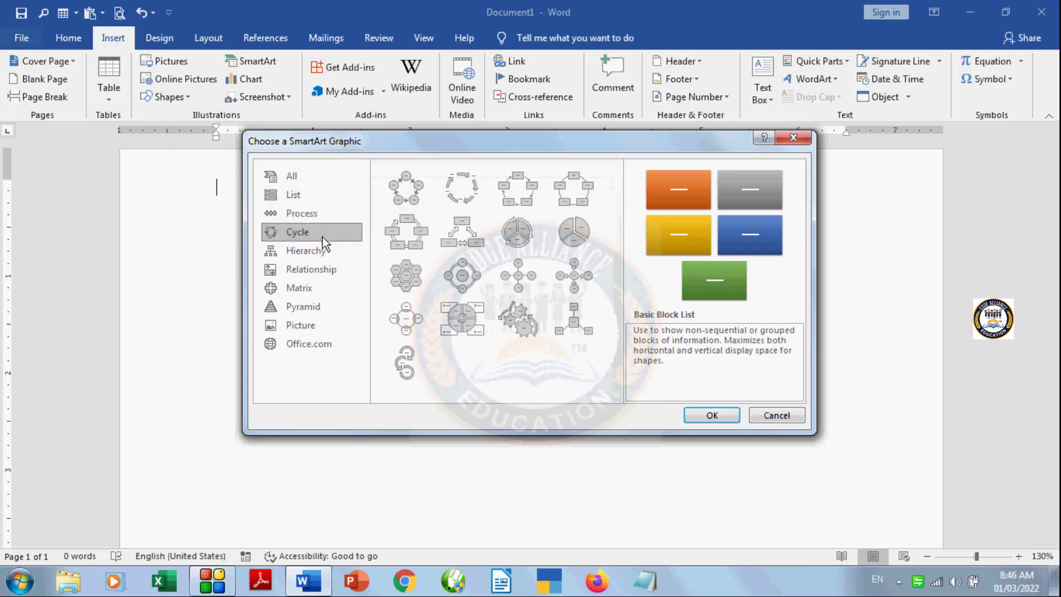
pyautogui.click(317, 250)
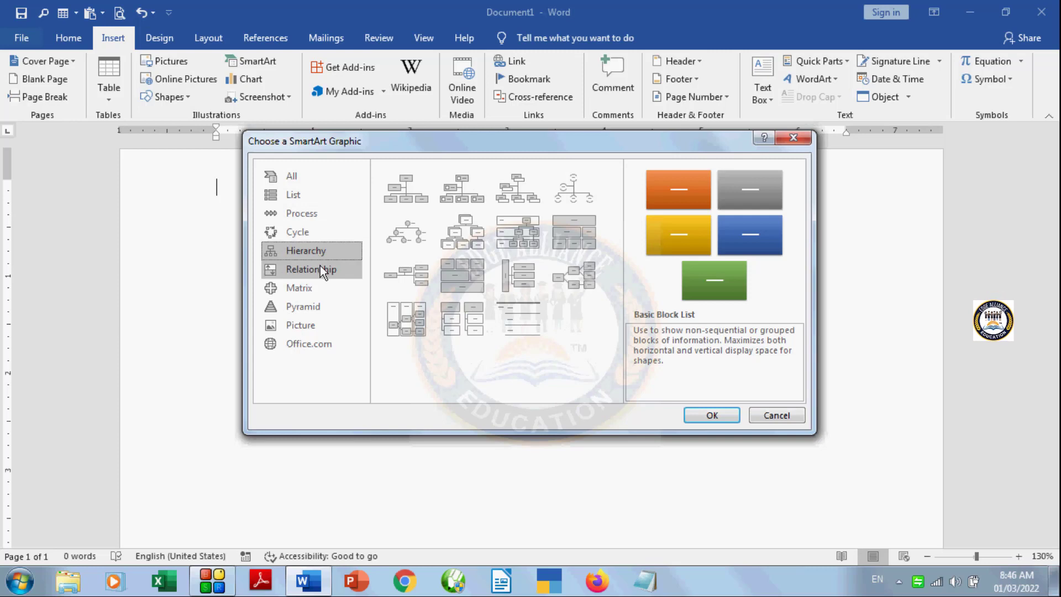
pyautogui.click(320, 267)
pyautogui.click(306, 285)
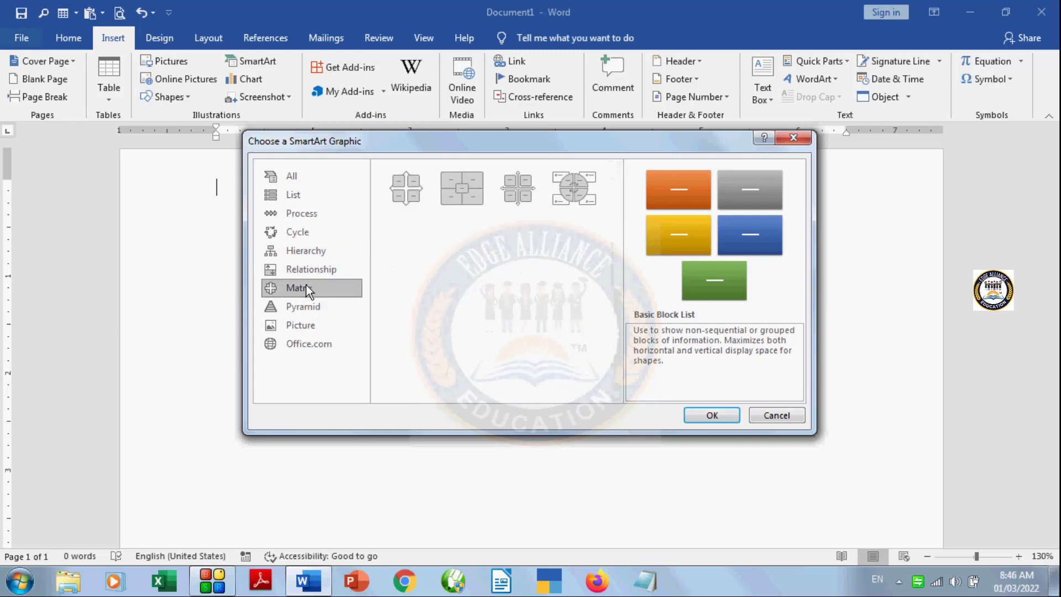
pyautogui.click(309, 308)
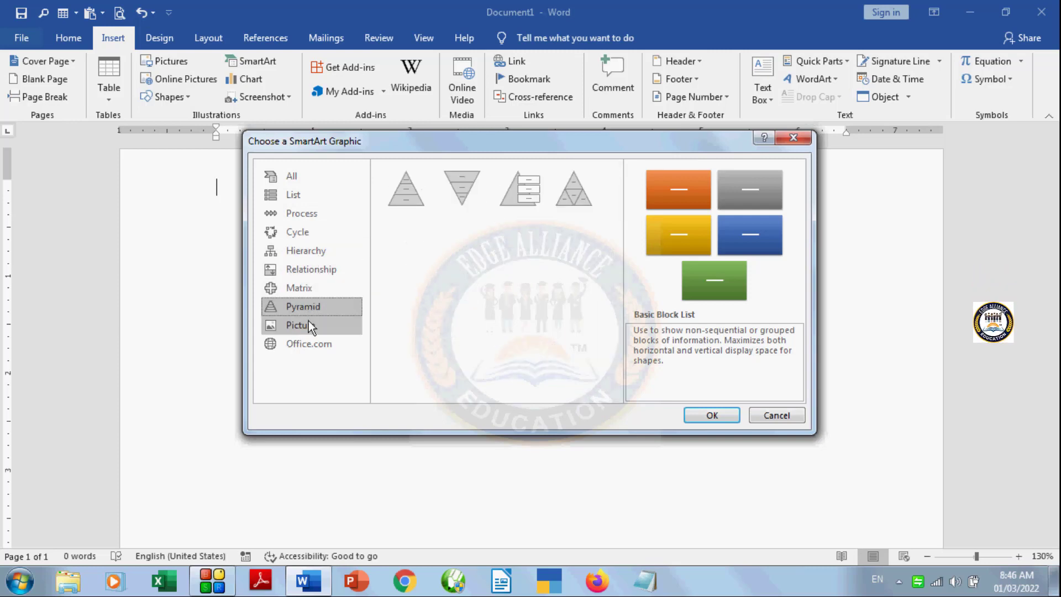
pyautogui.click(310, 326)
pyautogui.click(312, 346)
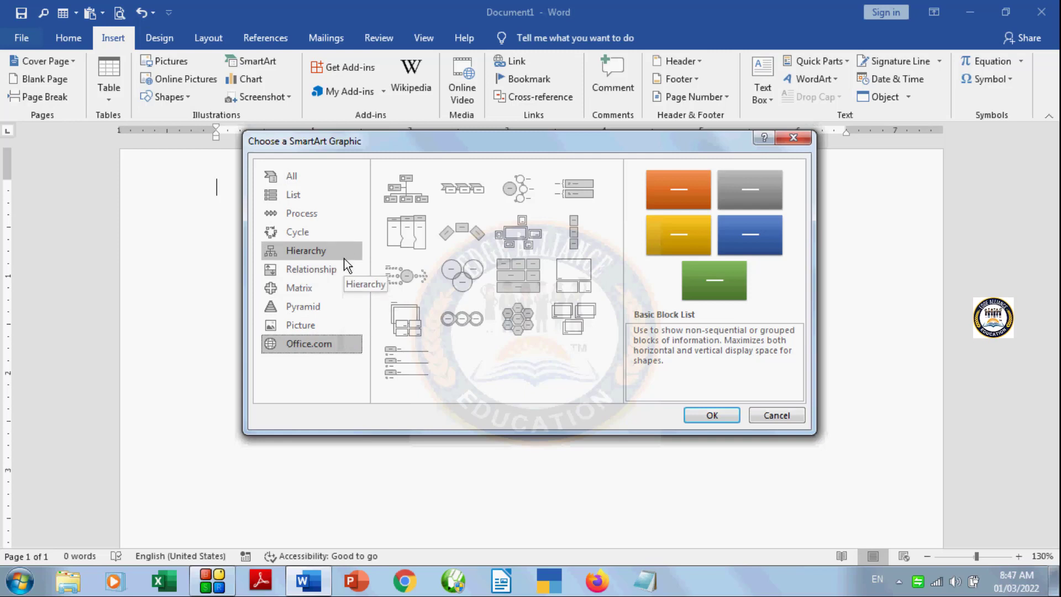
pyautogui.click(312, 194)
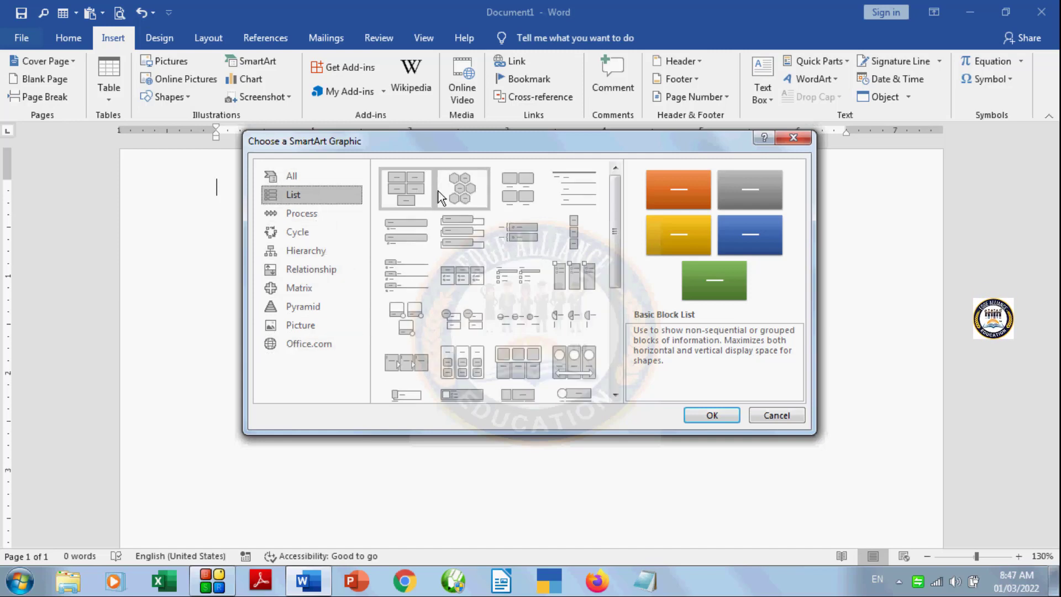
pyautogui.click(713, 417)
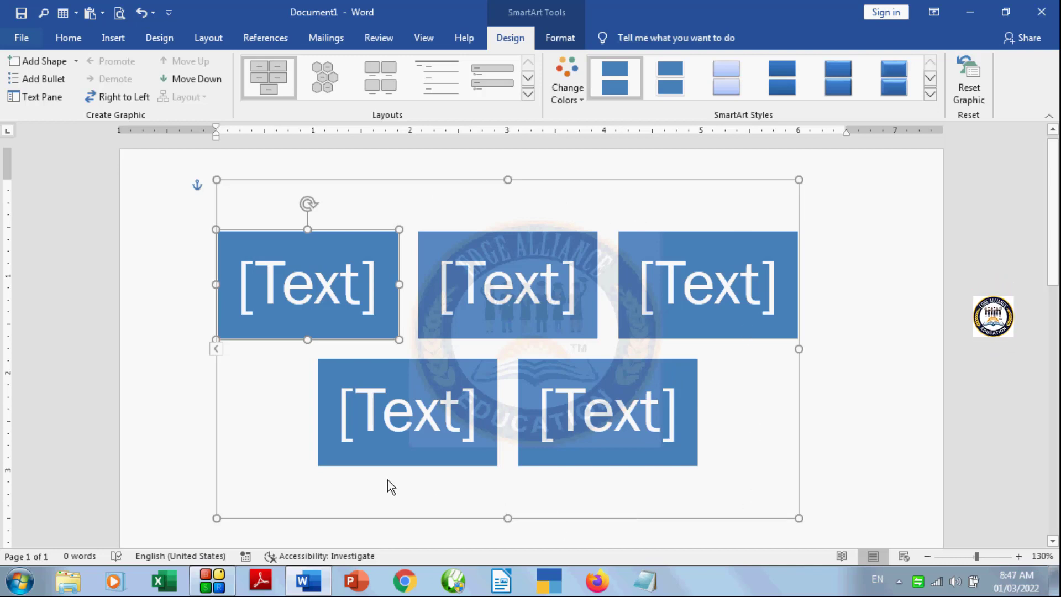
# - Enter "hindi" in the first block of the SmartArt graphic
pyautogui.click(324, 256)
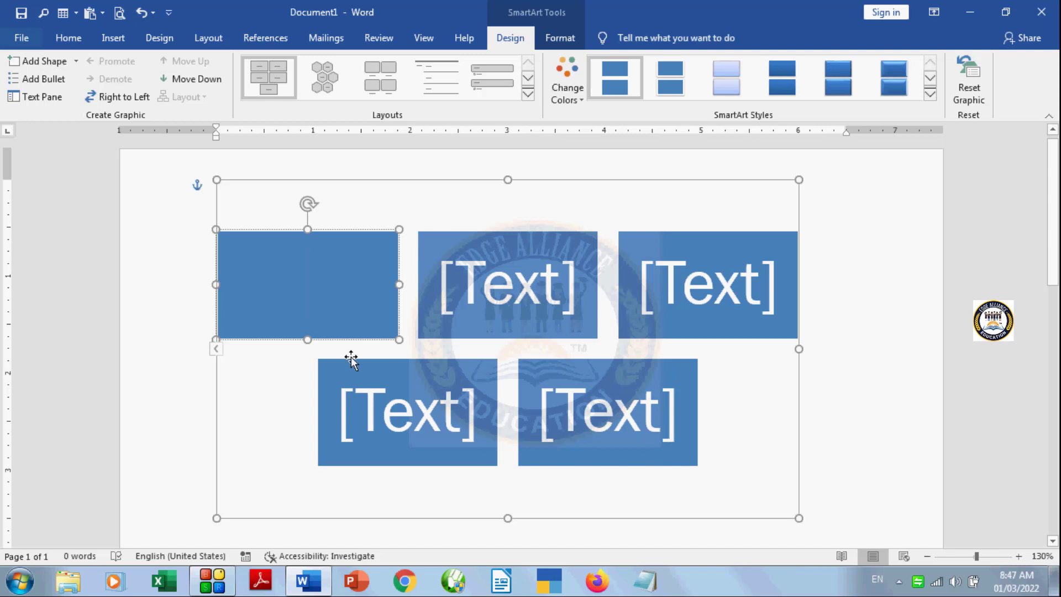
pyautogui.click(329, 285)
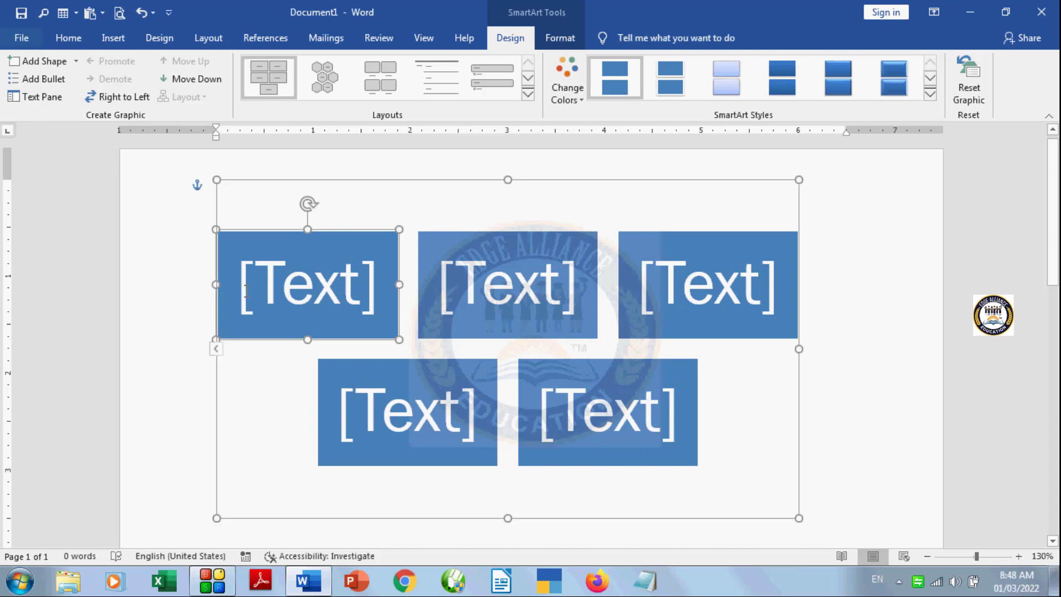
pyautogui.click(330, 271)
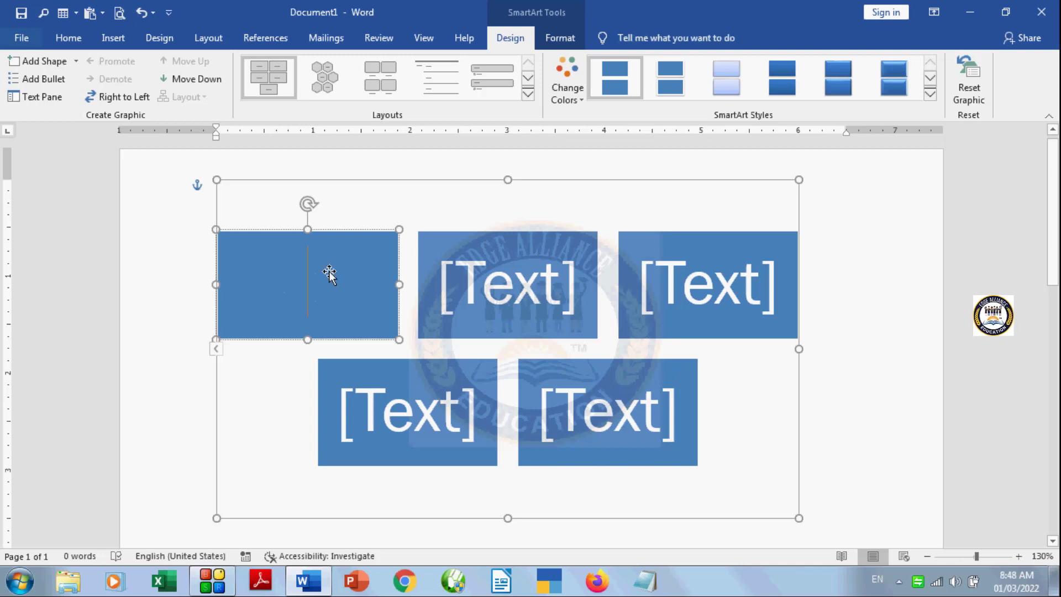
pyautogui.write('hi')
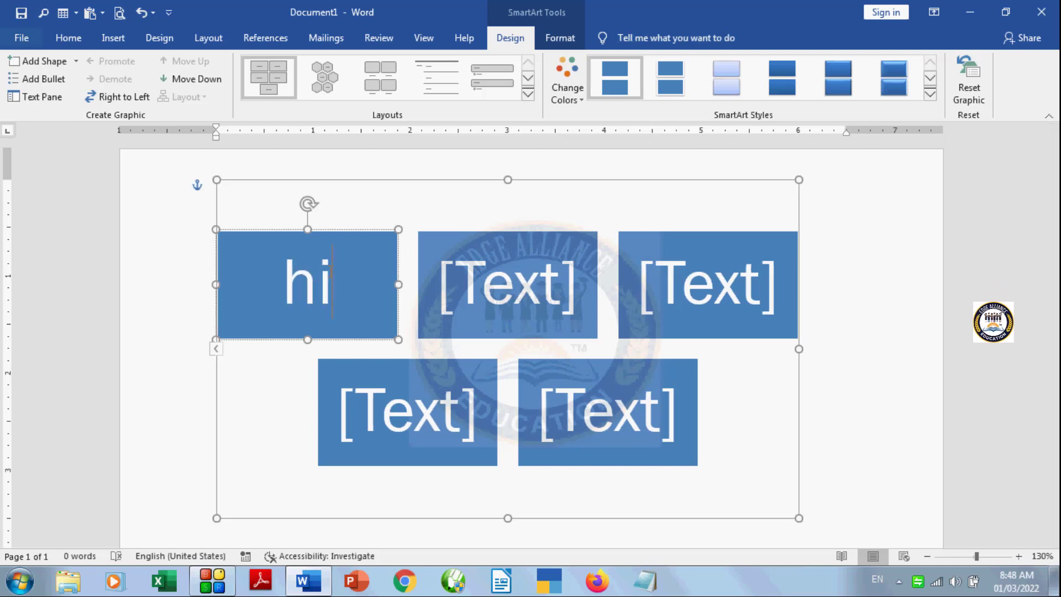
pyautogui.write('ndi')
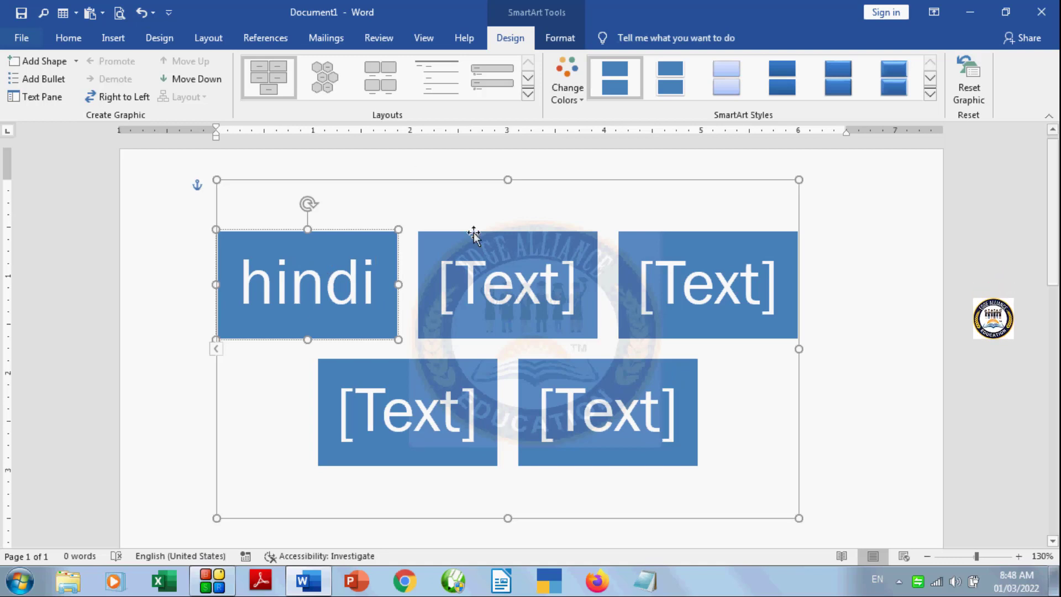
# - Fill the second and third blocks of the upper row with "english" and "maths"
pyautogui.click(481, 260)
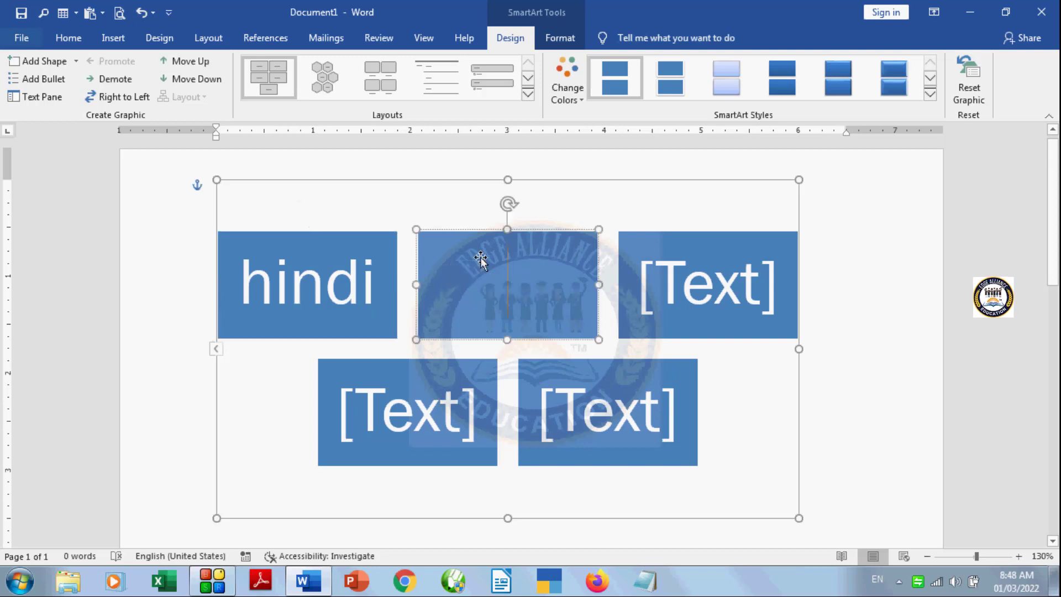
pyautogui.write('e')
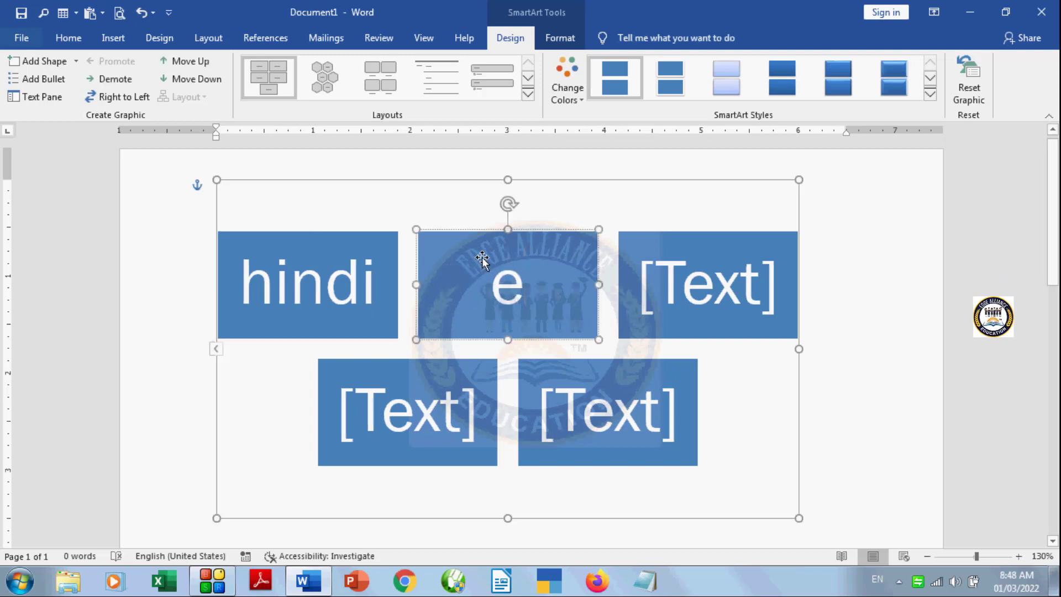
pyautogui.write('ngl')
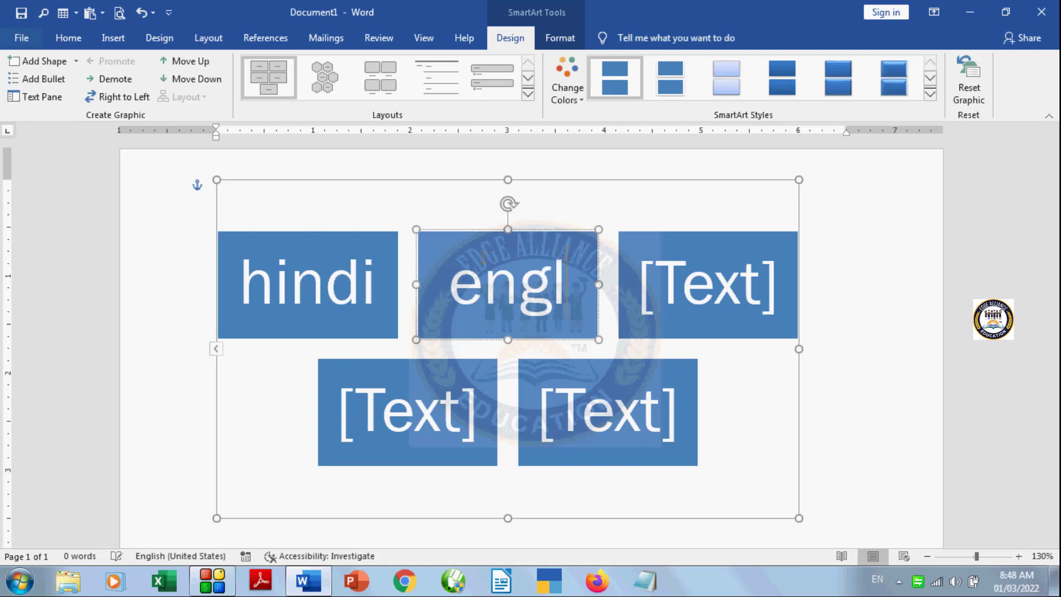
pyautogui.write('ish')
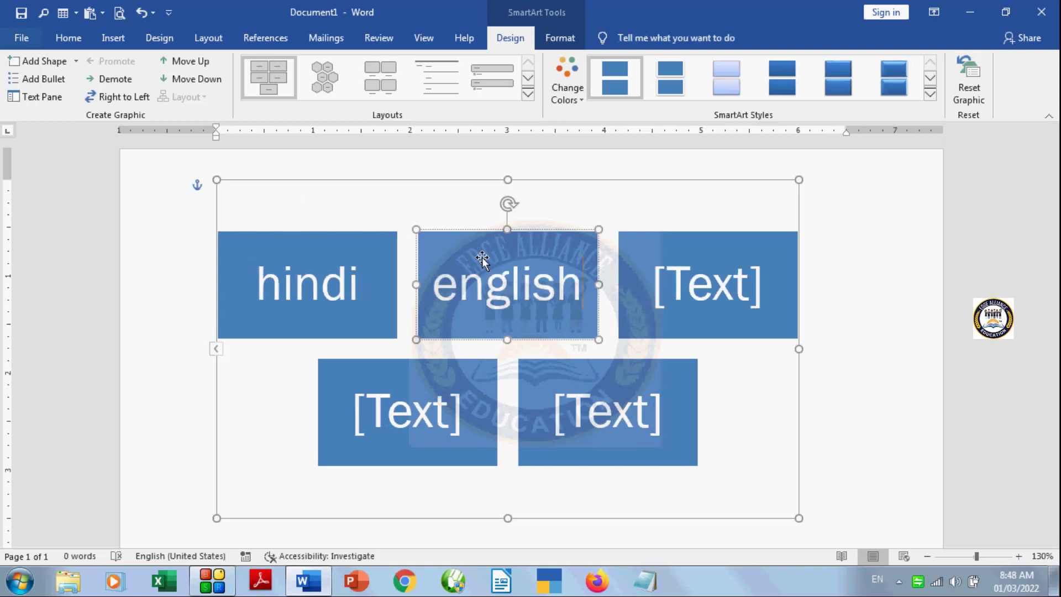
pyautogui.click(688, 269)
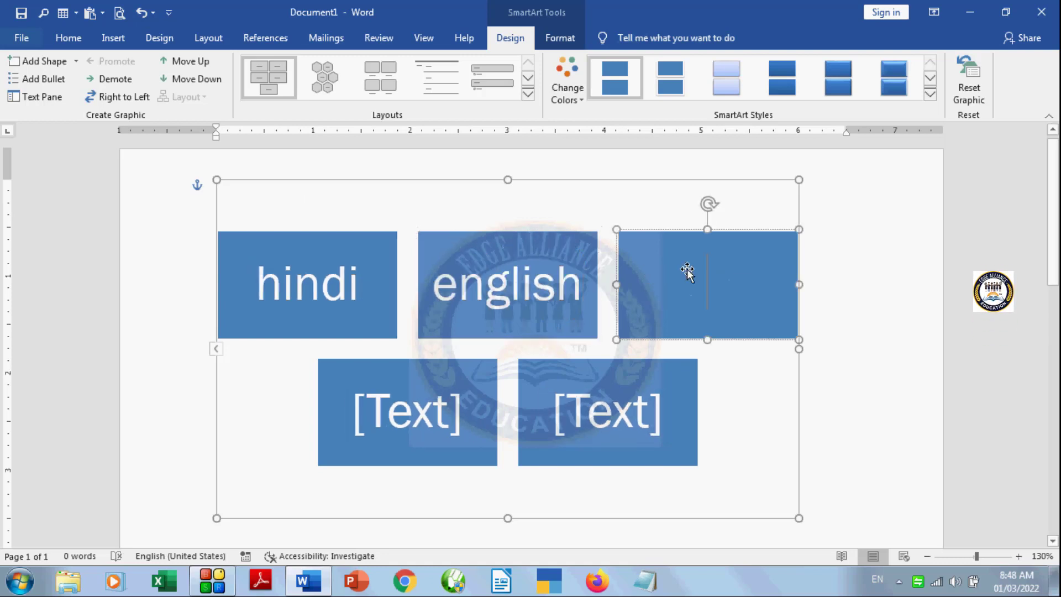
pyautogui.write('maths')
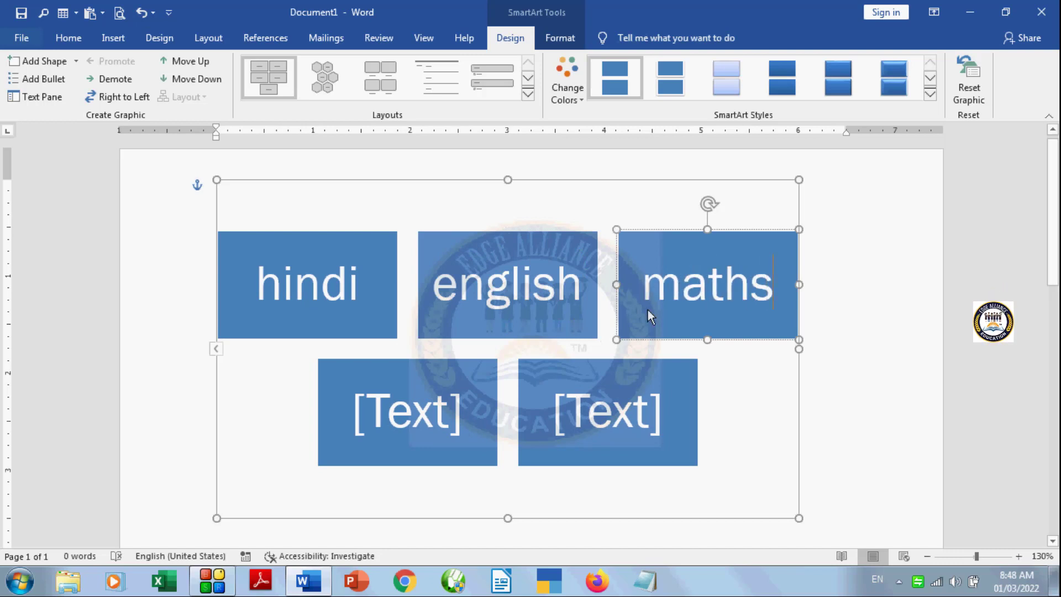
# - Fill the two lower-row blocks of the SmartArt graphic with "science" and "art"
pyautogui.click(439, 418)
pyautogui.write('scie')
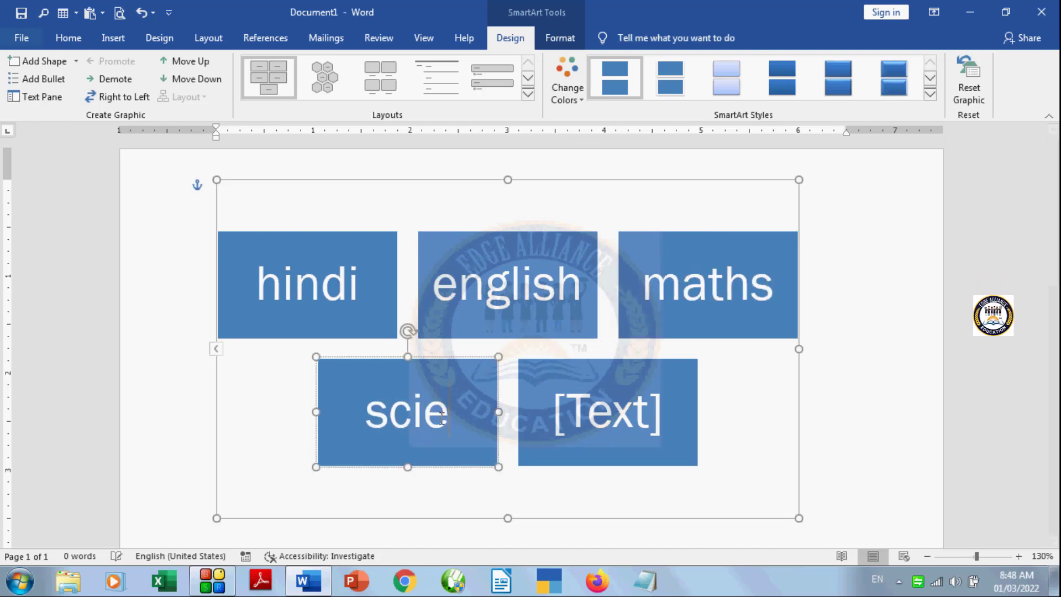
pyautogui.write('nce')
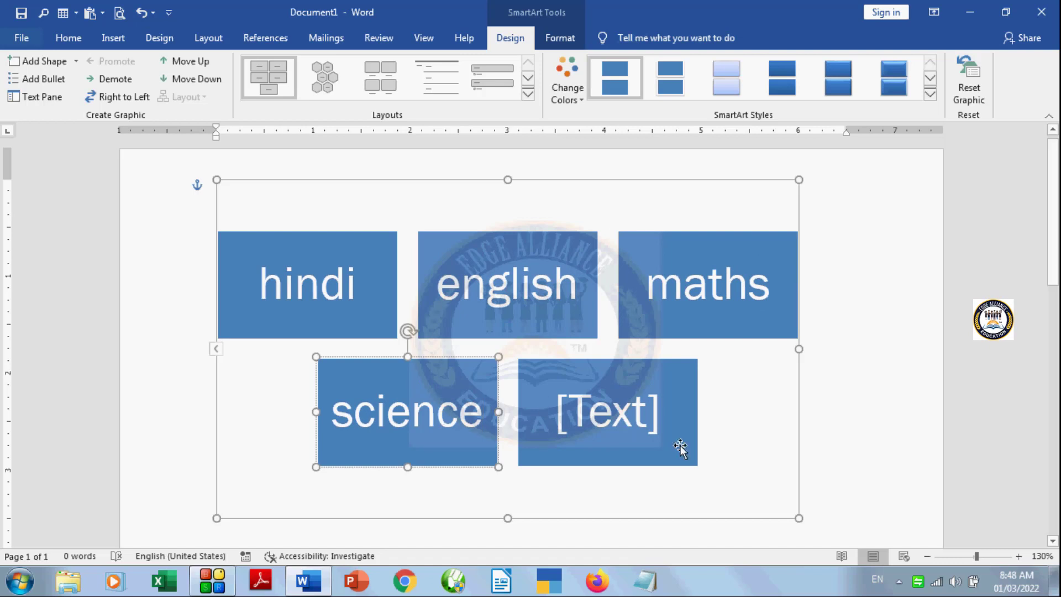
pyautogui.click(638, 423)
pyautogui.write('art')
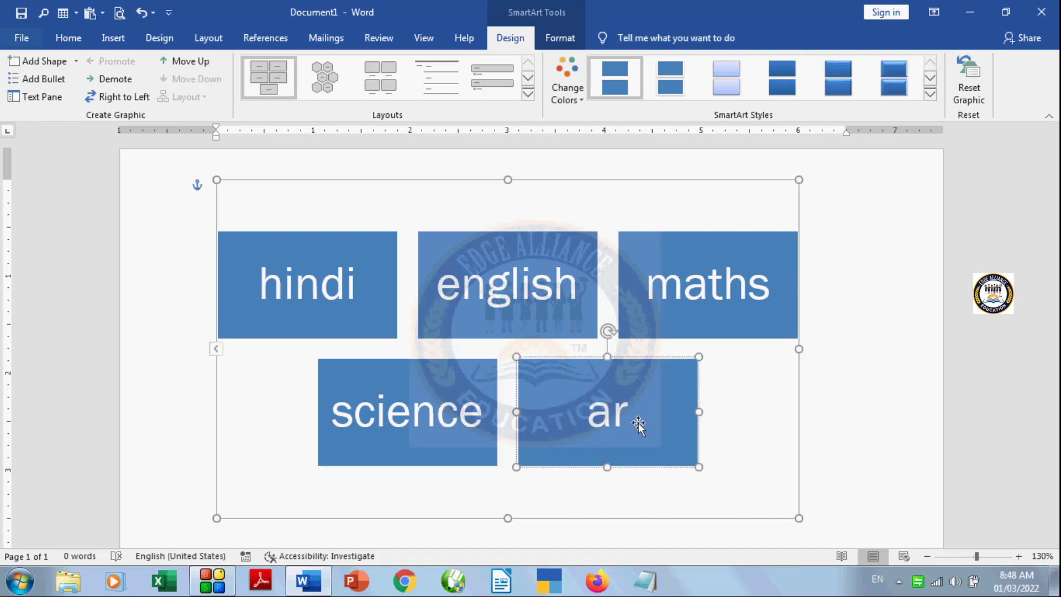
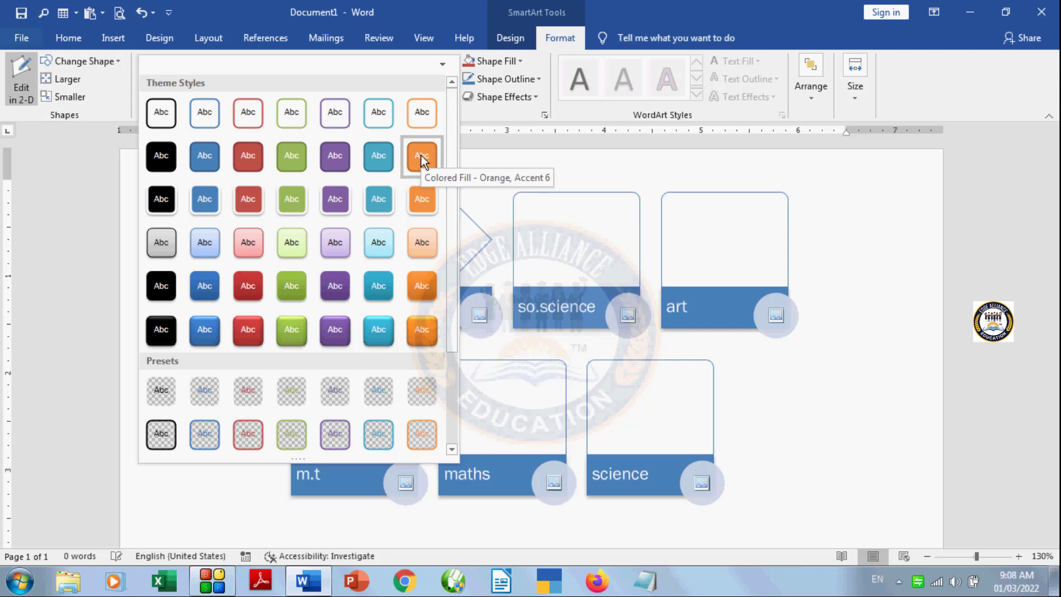
# - Apply the orange filled theme style with a white outline to the diamond above "hindi lit"
pyautogui.click(426, 198)
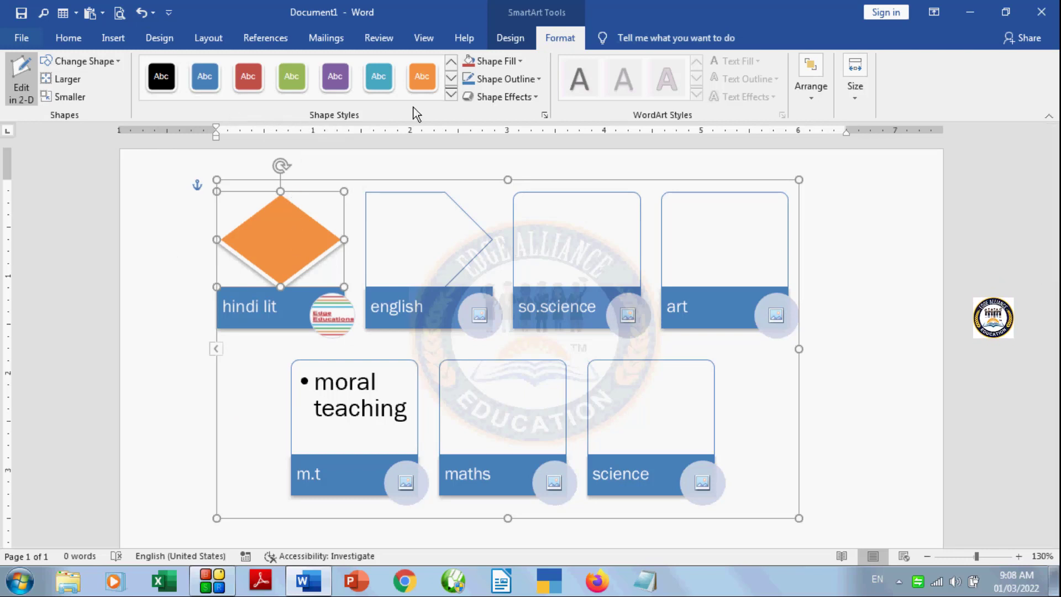
pyautogui.click(451, 95)
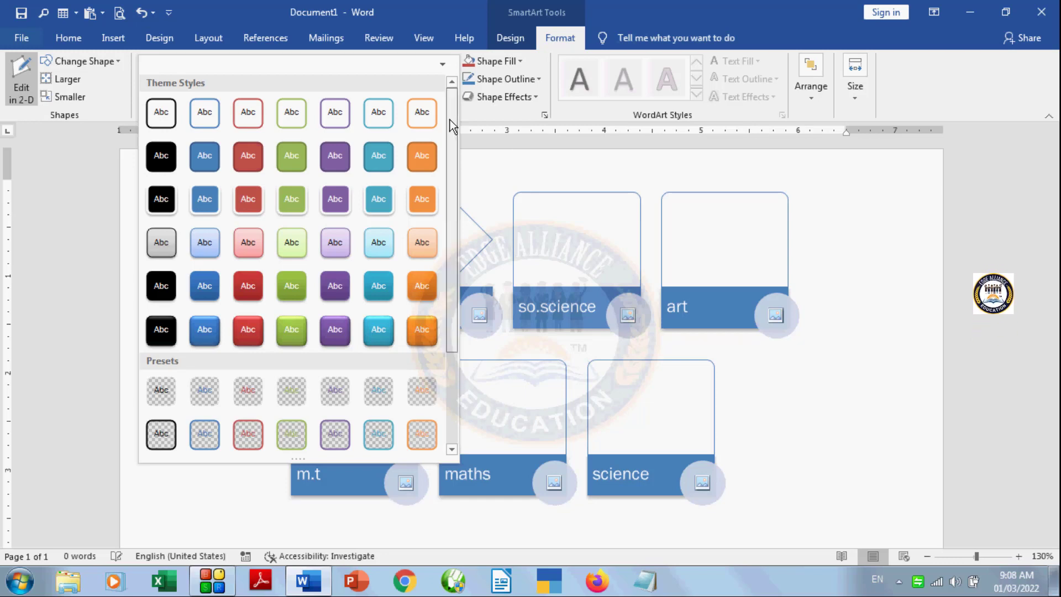
pyautogui.click(443, 66)
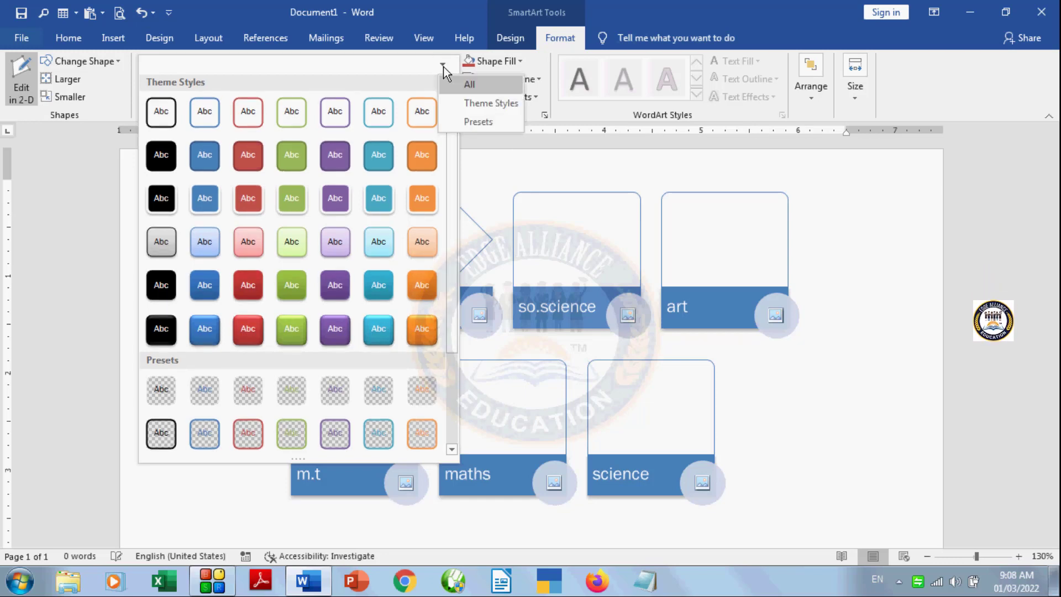
pyautogui.click(483, 165)
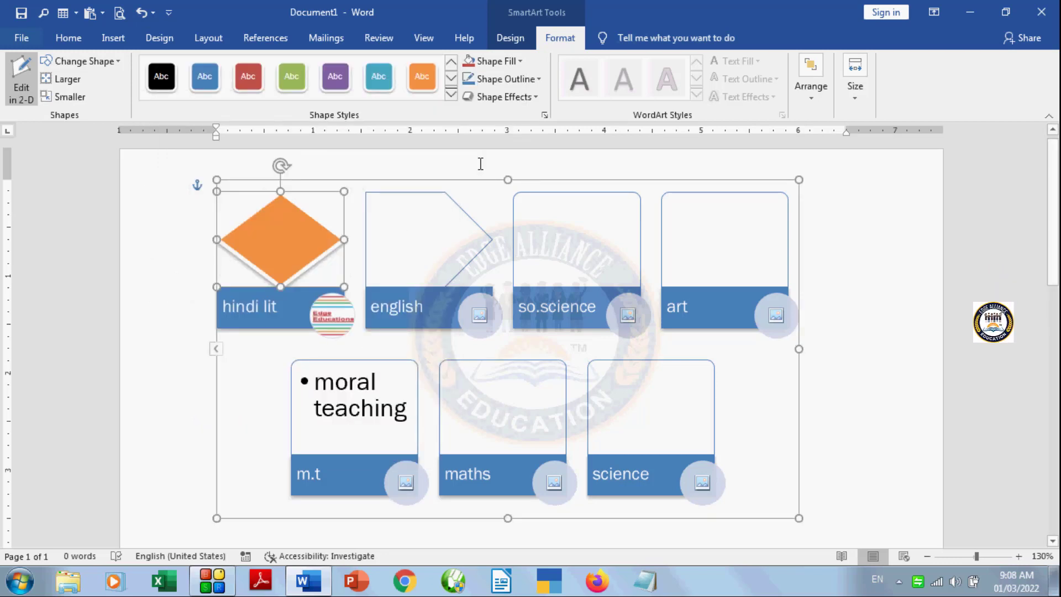
# - Apply the light blue gradient theme style to the arrow-shaped pentagon above "english"
pyautogui.click(440, 248)
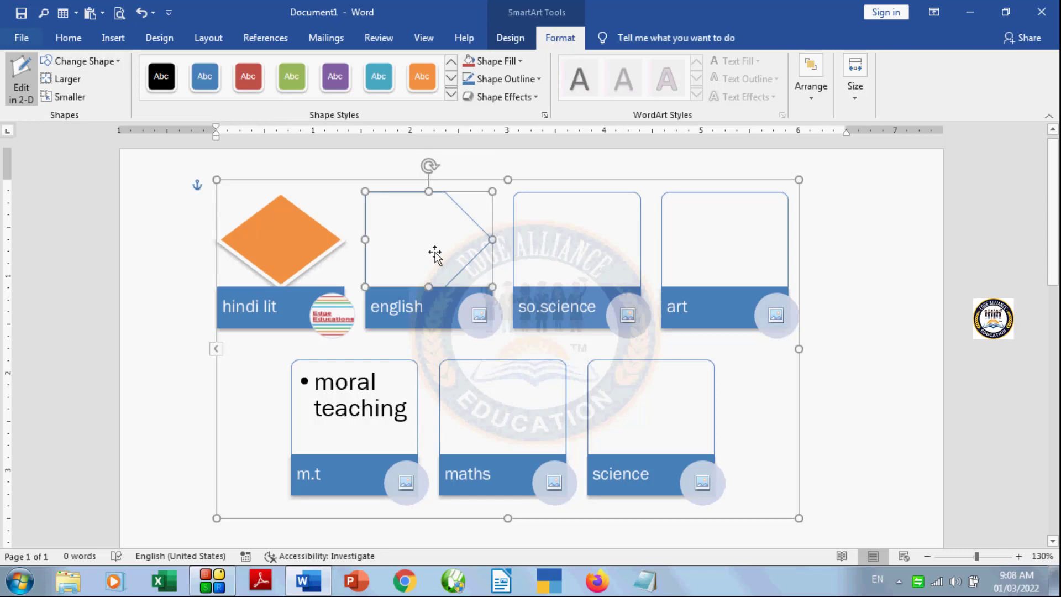
pyautogui.click(452, 93)
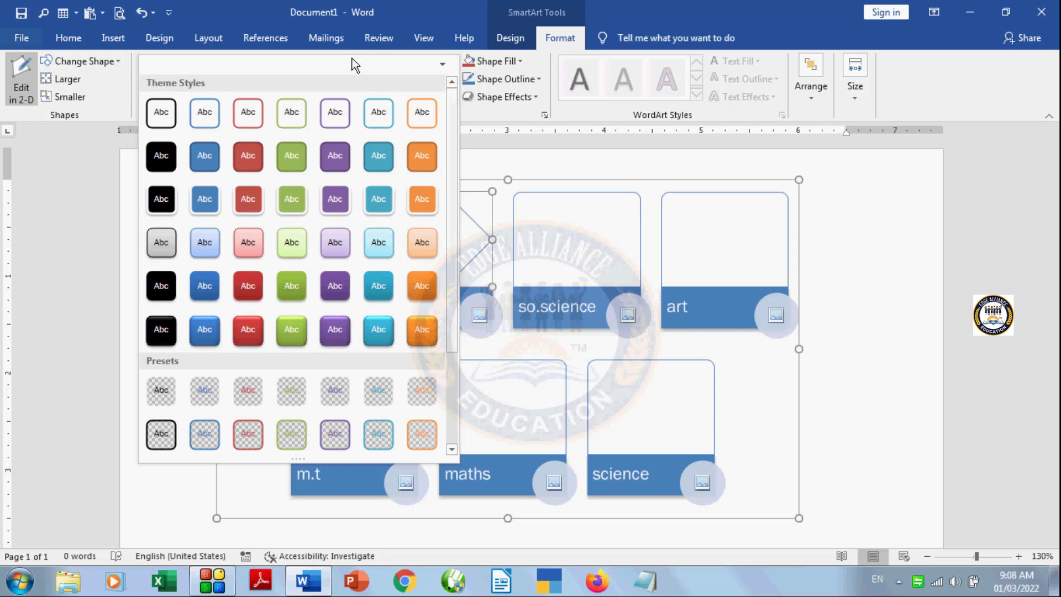
pyautogui.click(200, 249)
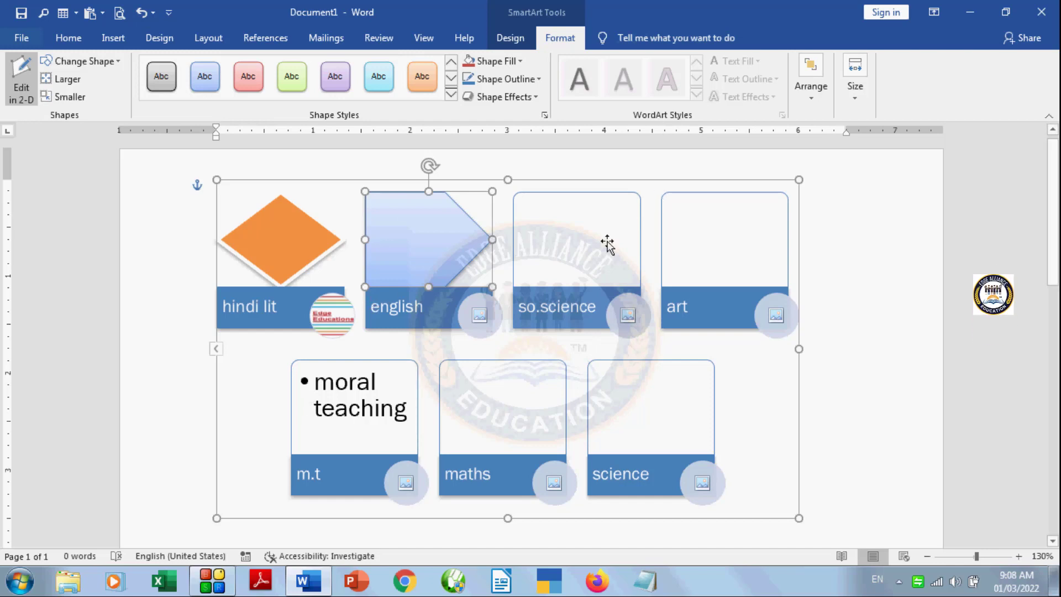
# - Fill the pentagon above "english" with the water droplets texture
pyautogui.click(520, 61)
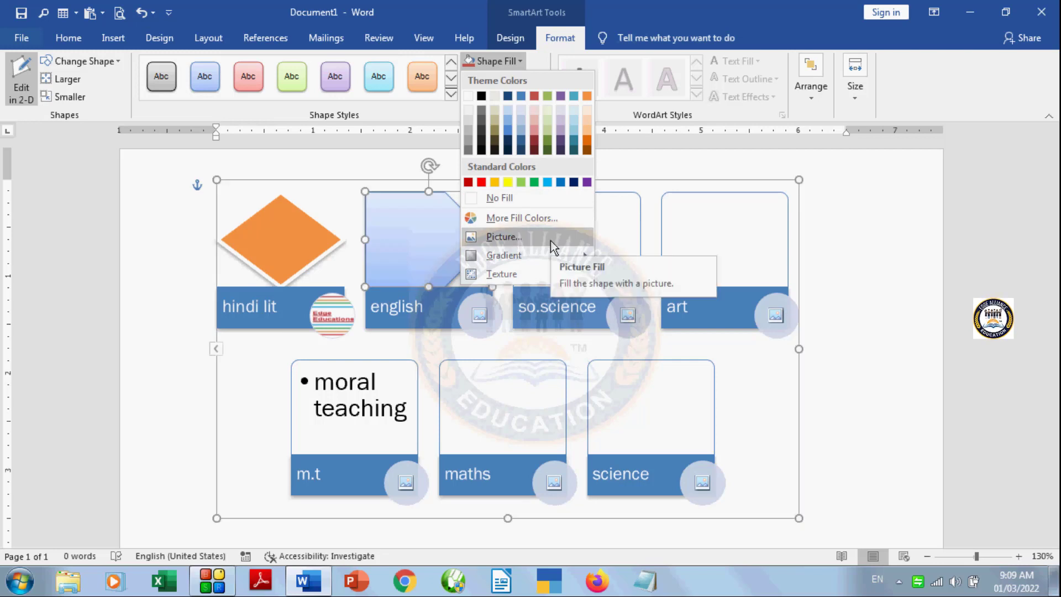
pyautogui.moveTo(559, 257)
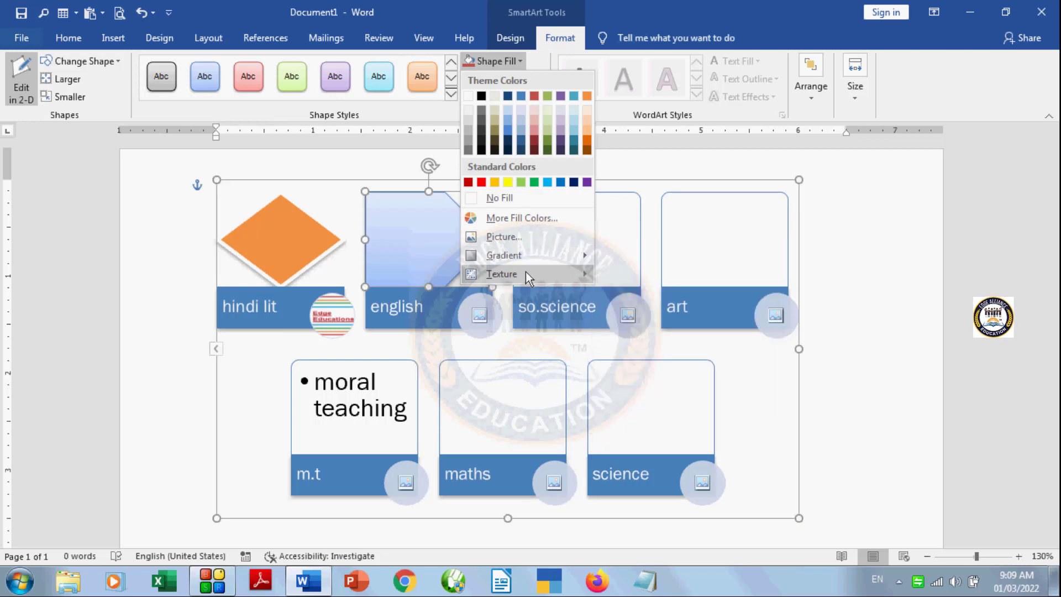
pyautogui.moveTo(525, 272)
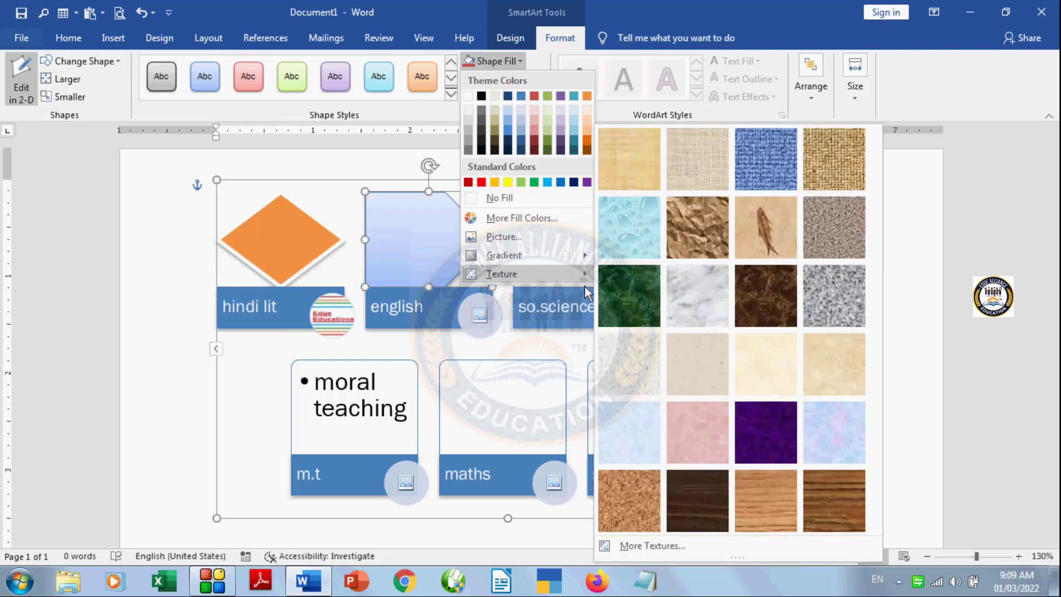
pyautogui.click(641, 237)
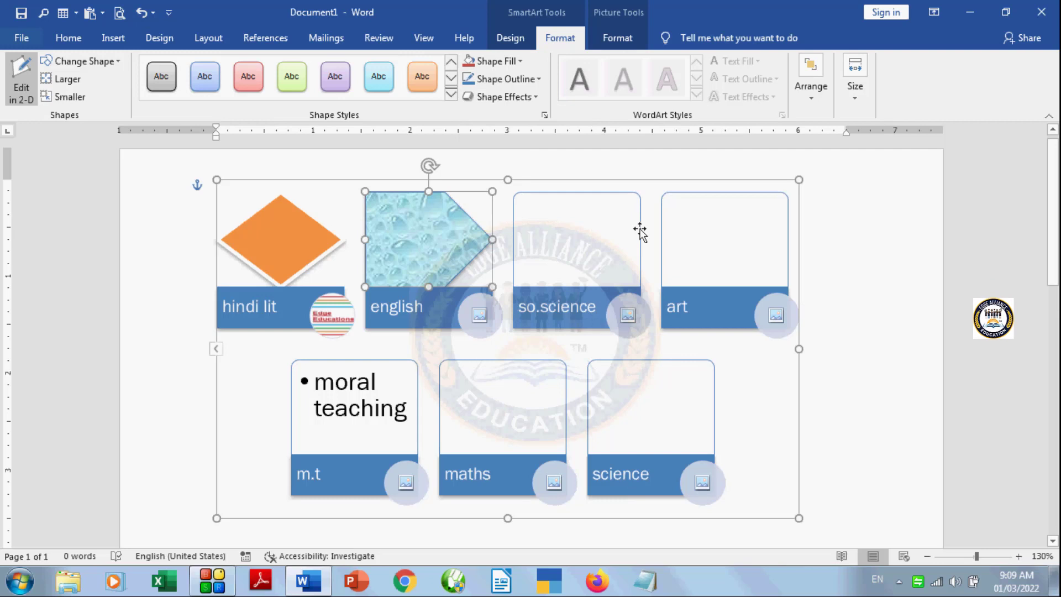
# - Give the pentagon above "english" a yellow 6 pt outline with a dotted dash style
pyautogui.click(525, 79)
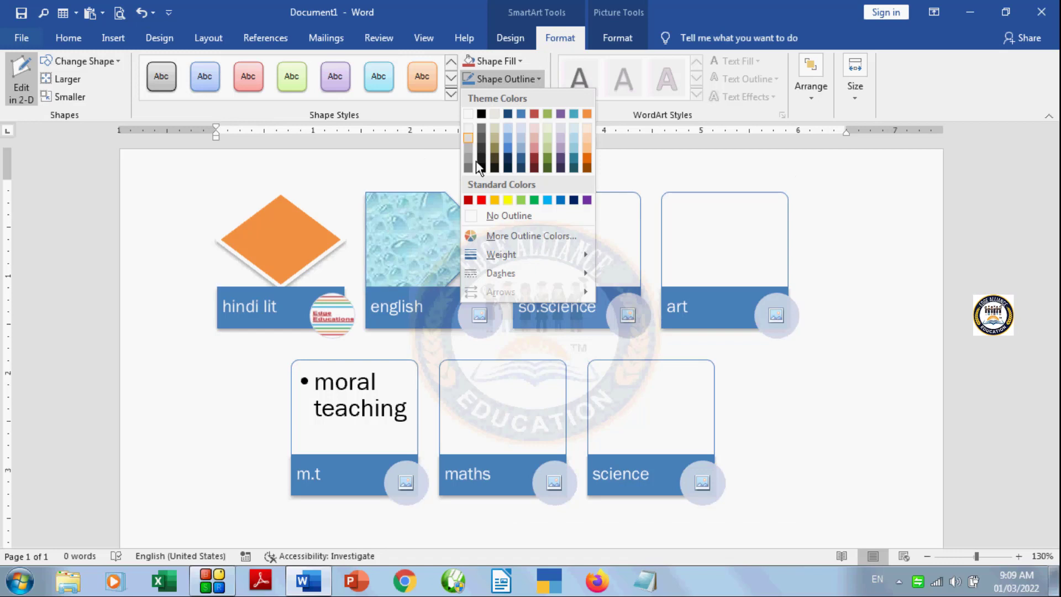
pyautogui.click(508, 200)
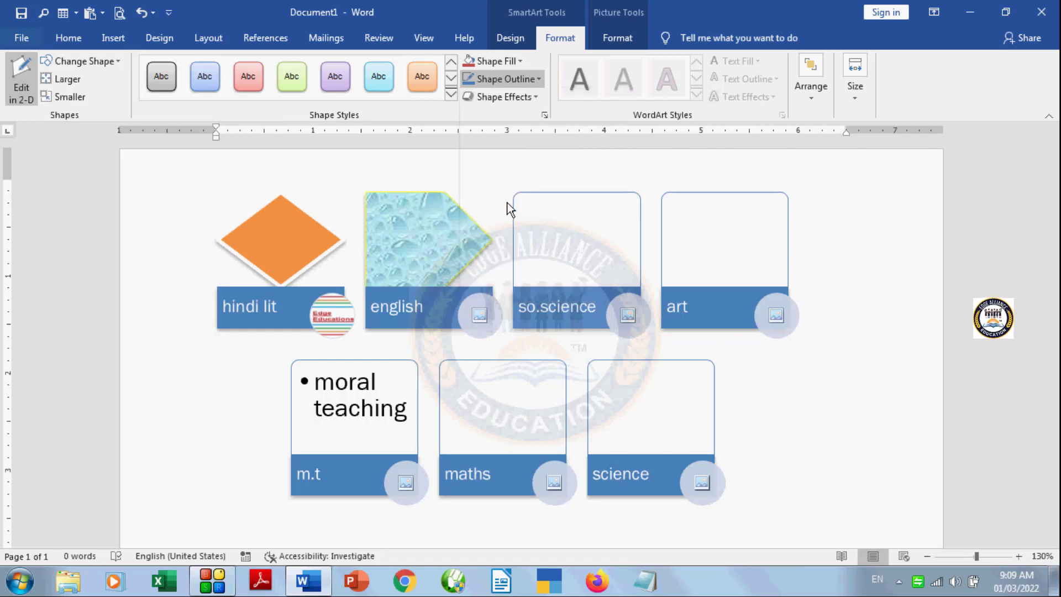
pyautogui.click(538, 78)
pyautogui.moveTo(506, 257)
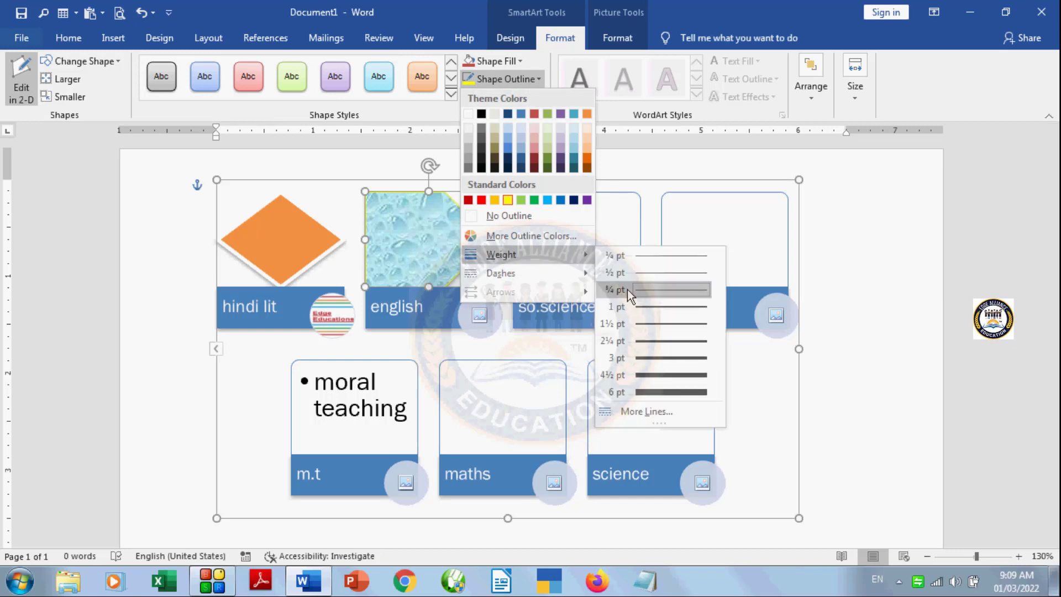
pyautogui.click(642, 389)
pyautogui.click(532, 83)
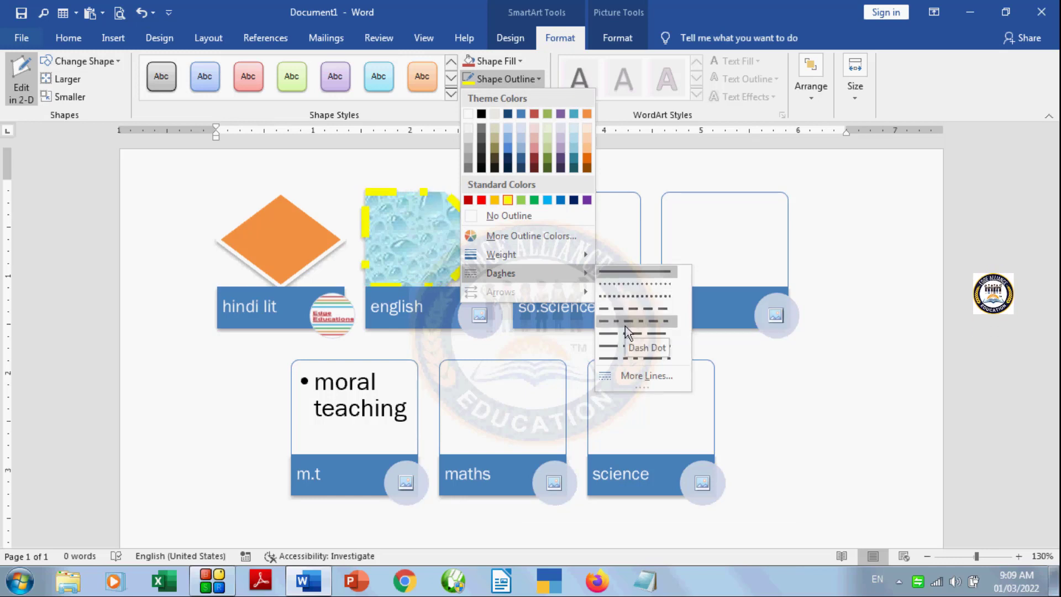
pyautogui.click(638, 287)
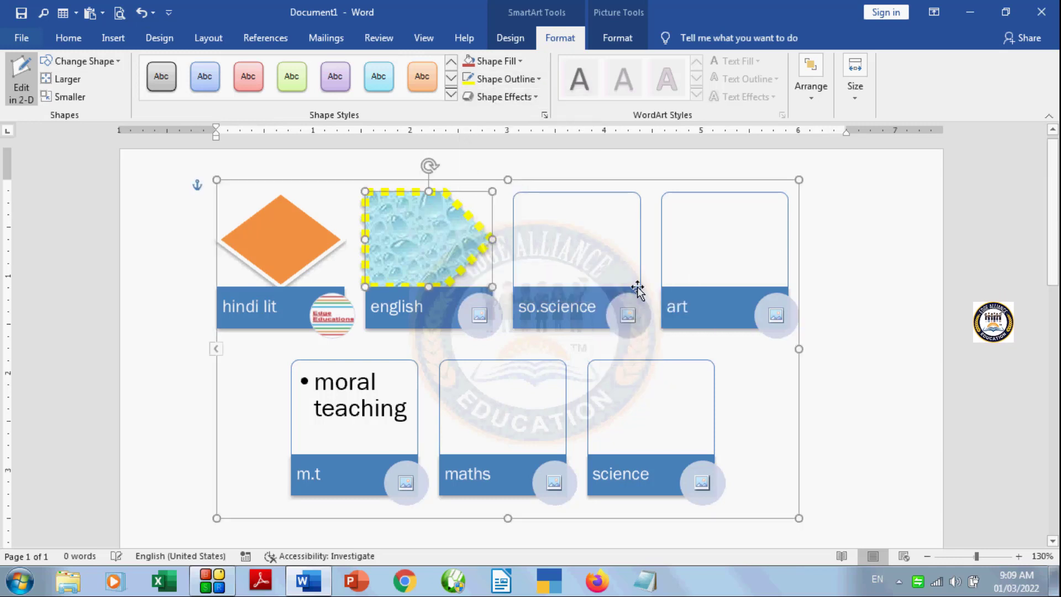
pyautogui.click(529, 103)
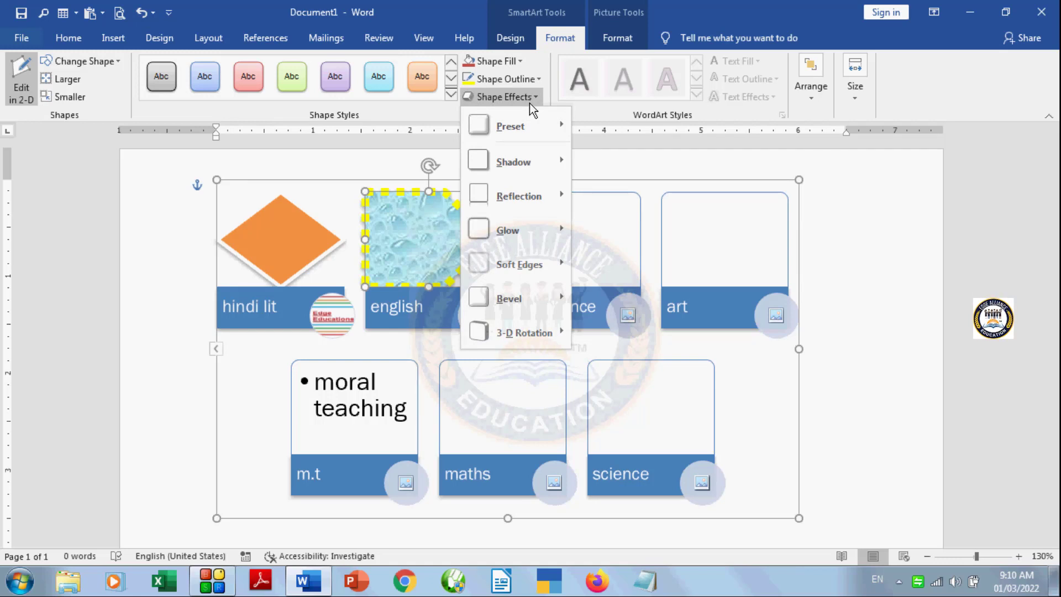
pyautogui.click(529, 103)
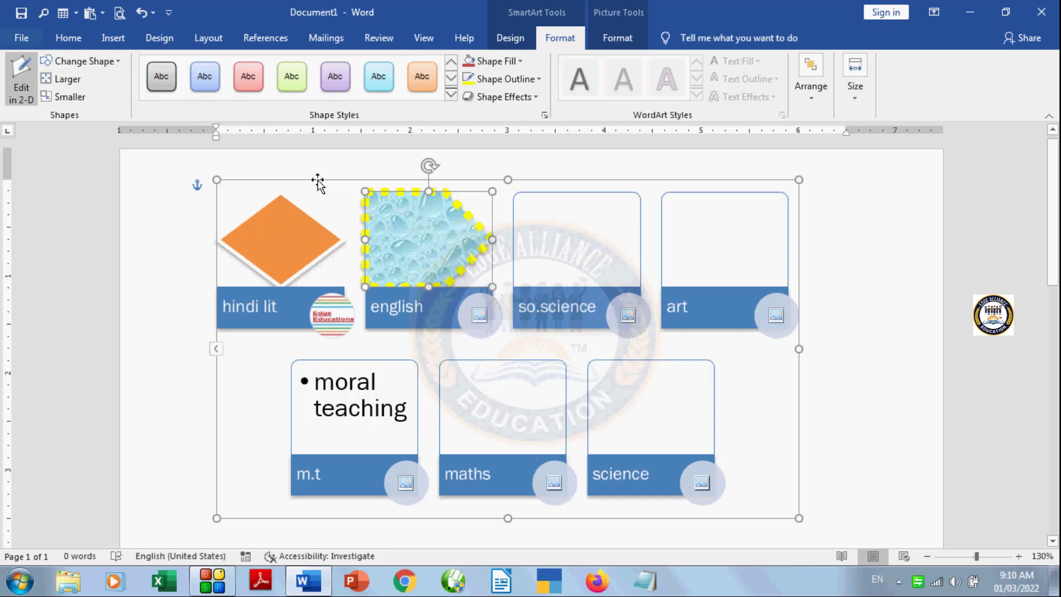
# - Browse the List, Process and Cycle categories of the SmartArt graphic gallery without inserting anything
pyautogui.click(123, 38)
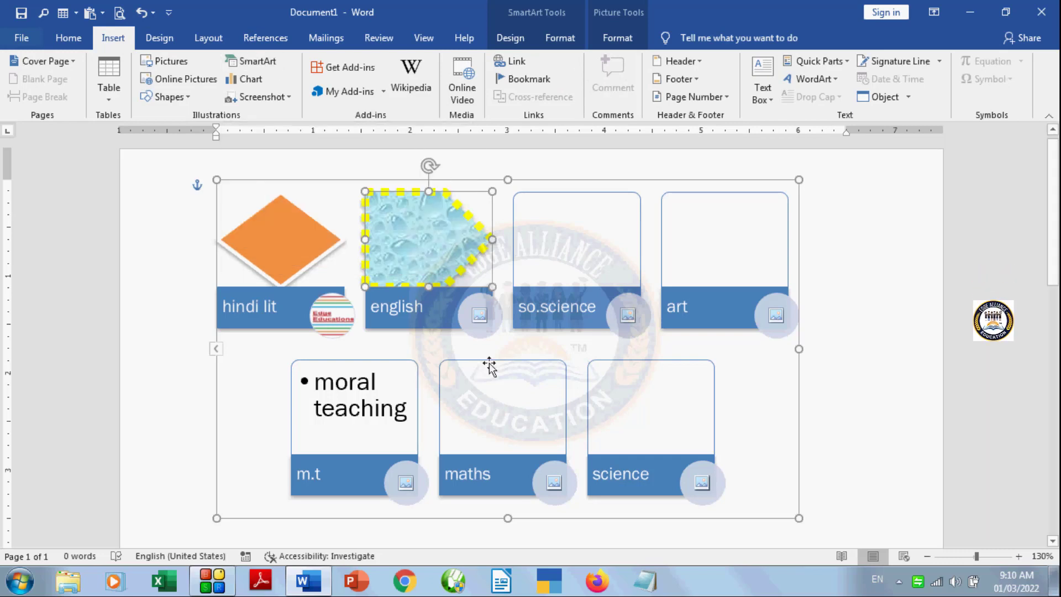
pyautogui.click(271, 64)
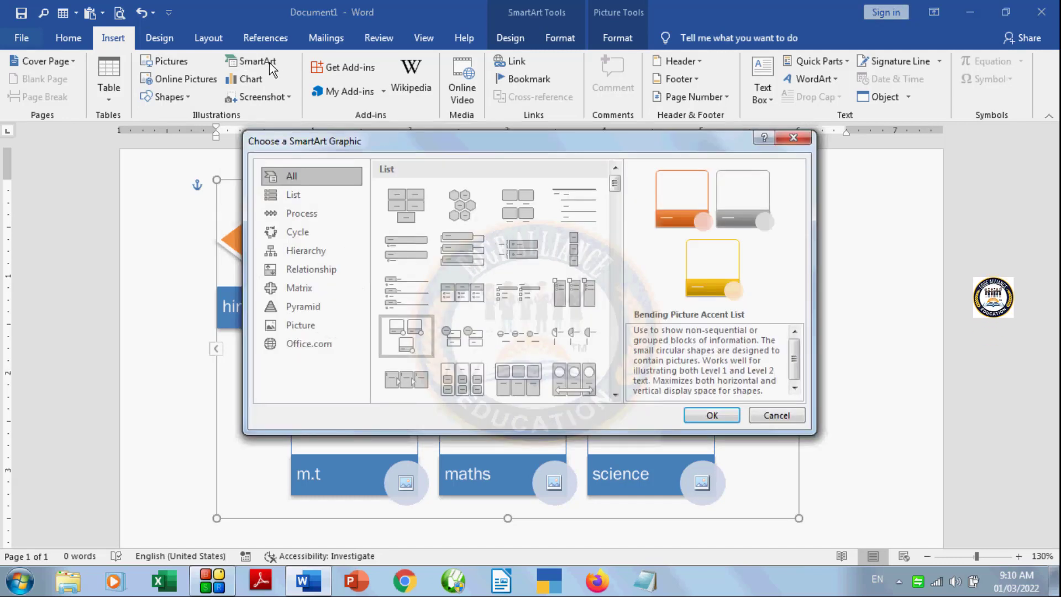
pyautogui.click(304, 213)
pyautogui.click(307, 198)
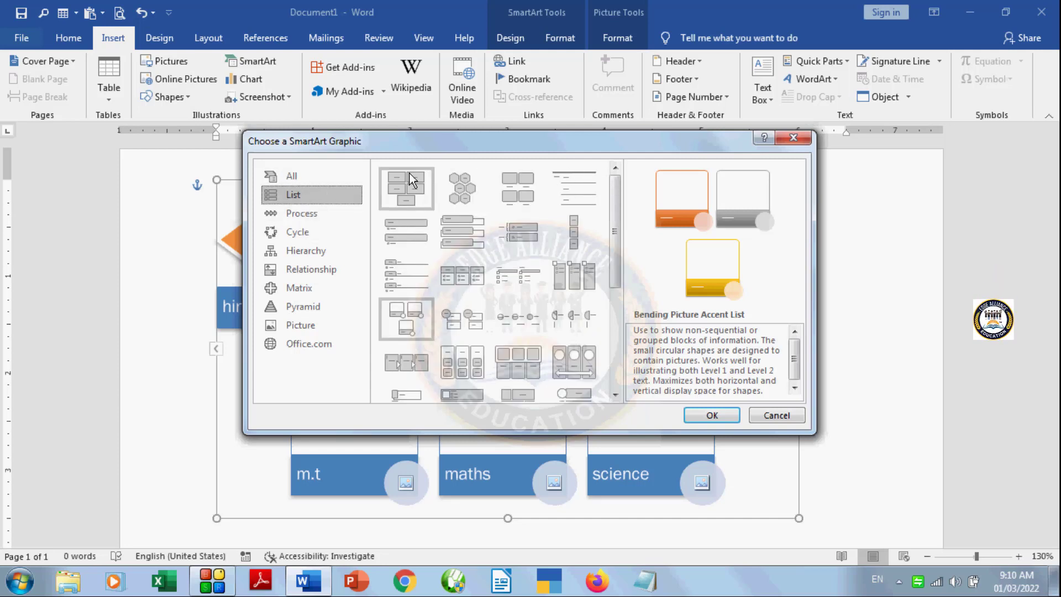
pyautogui.click(303, 216)
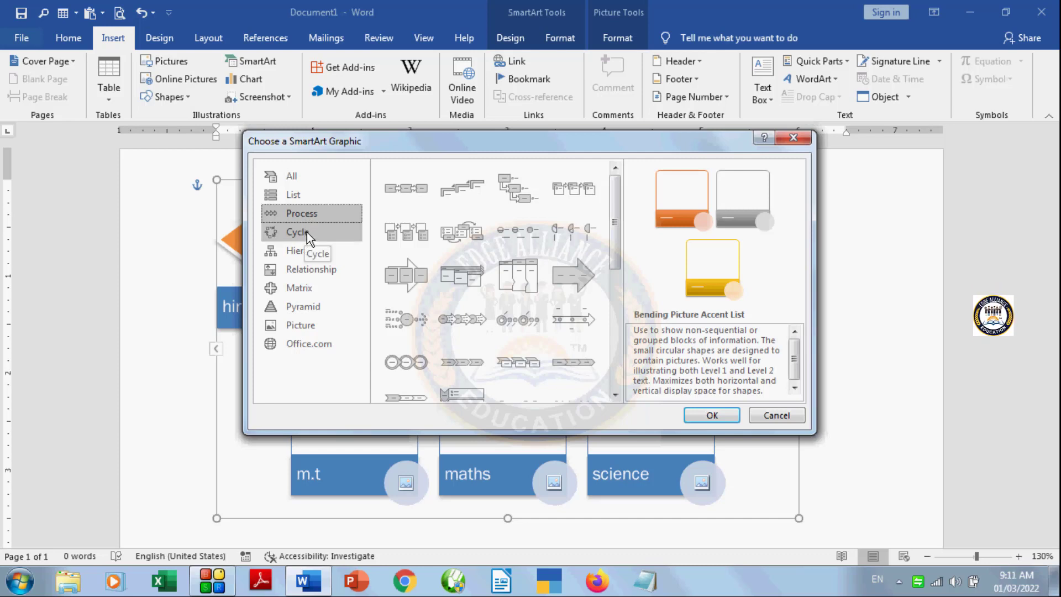
pyautogui.click(306, 232)
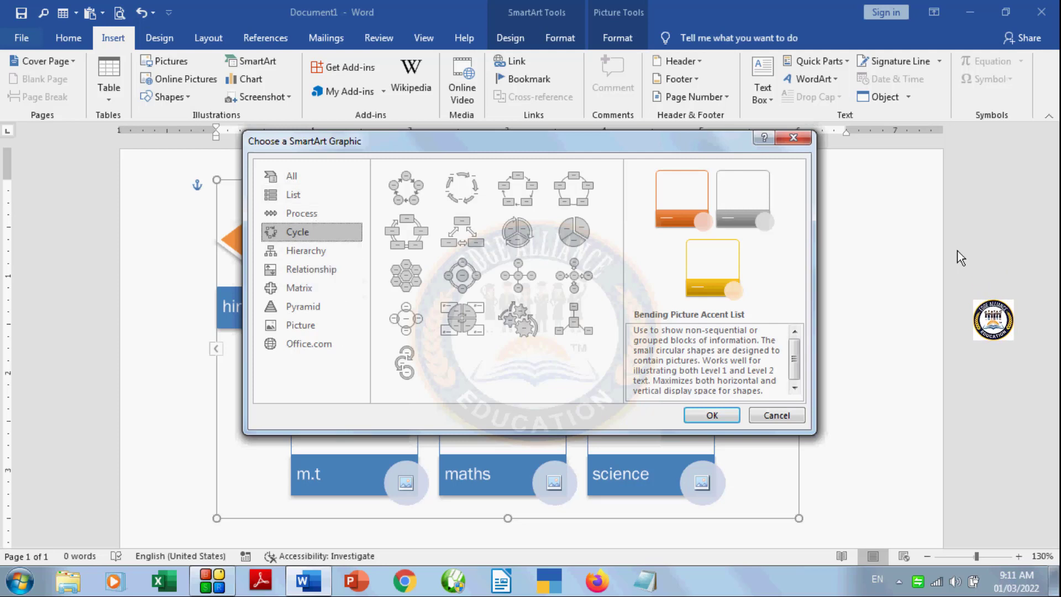
pyautogui.click(792, 138)
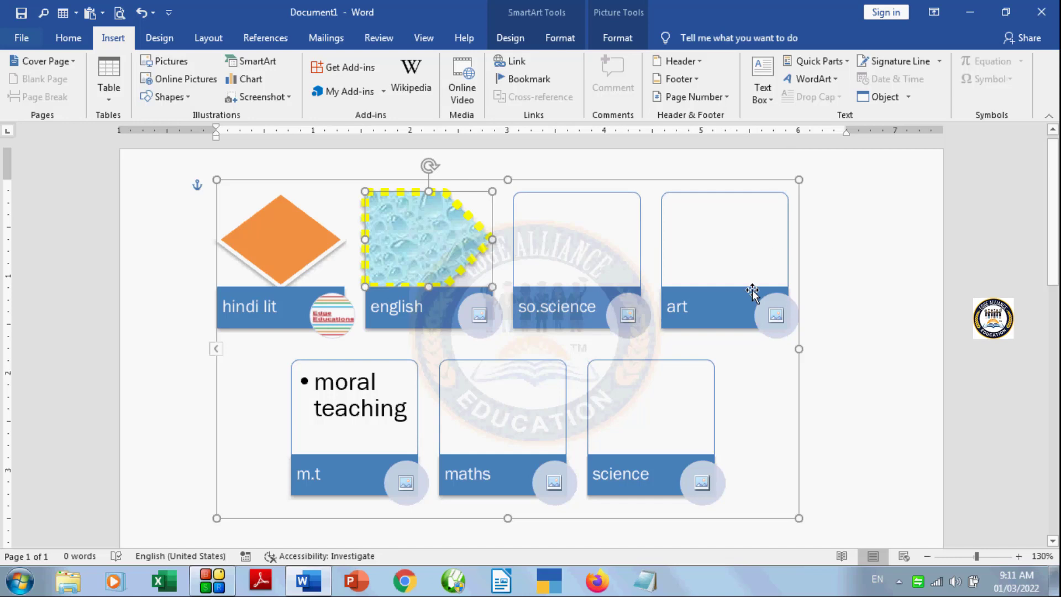
# - Delete the school subjects SmartArt graphic and insert an Organization Chart from the Hierarchy category in its place
pyautogui.click(640, 180)
pyautogui.press('Delete')
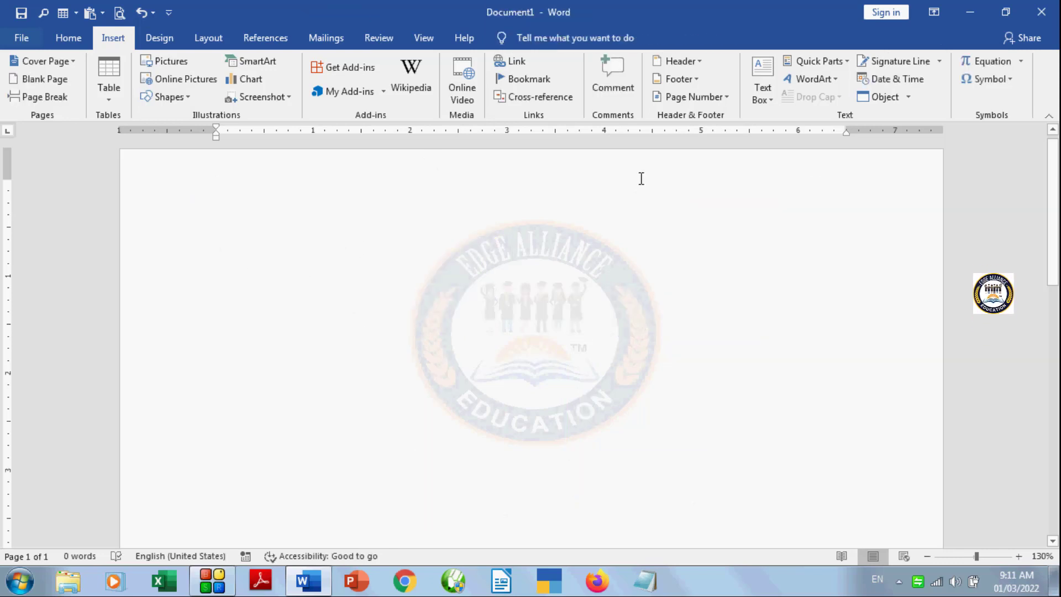
pyautogui.click(265, 64)
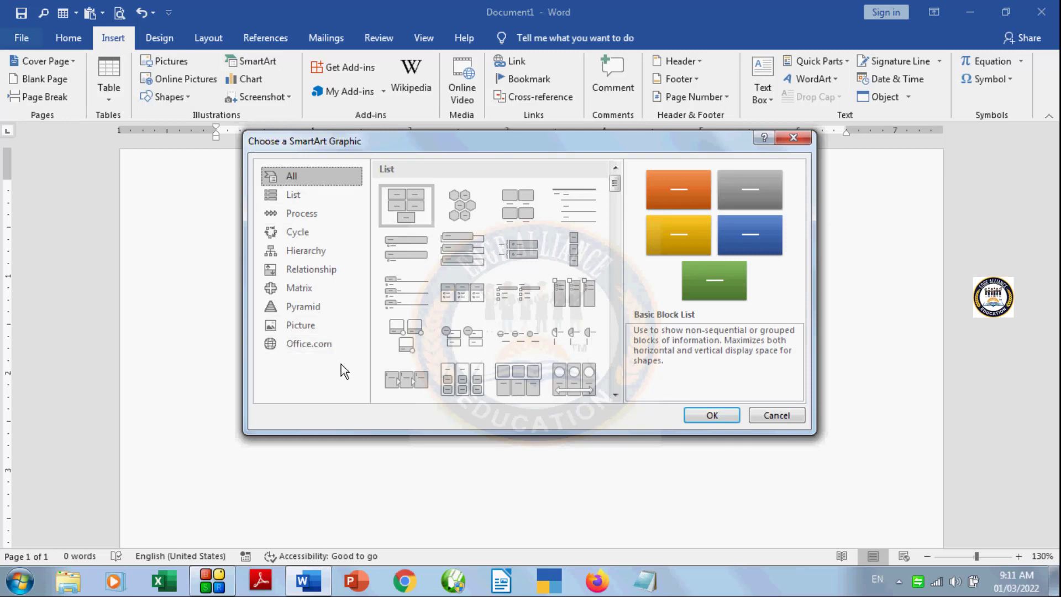
pyautogui.click(320, 255)
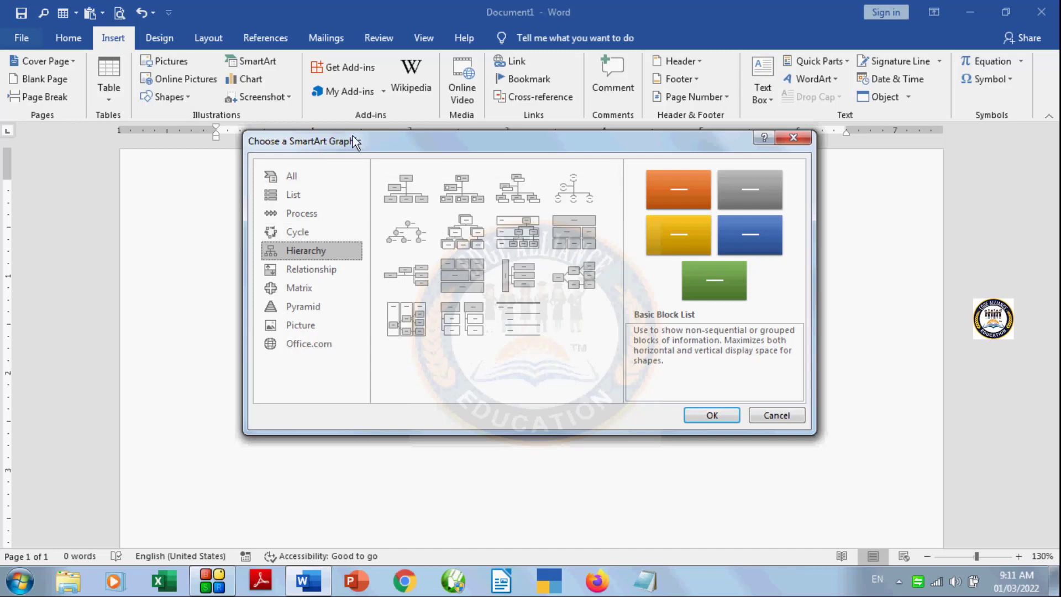
pyautogui.click(410, 198)
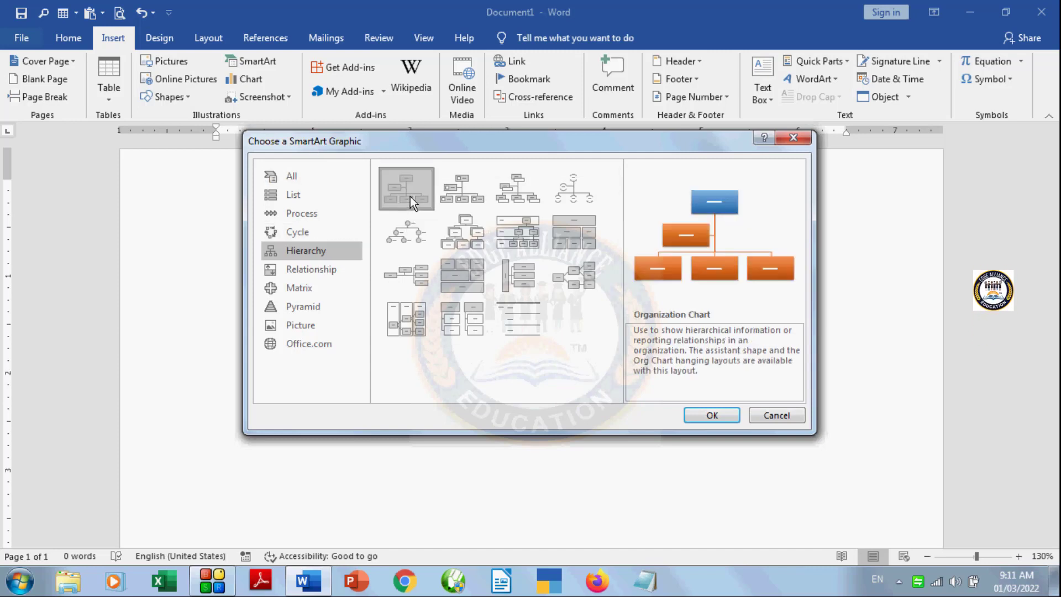
pyautogui.click(712, 416)
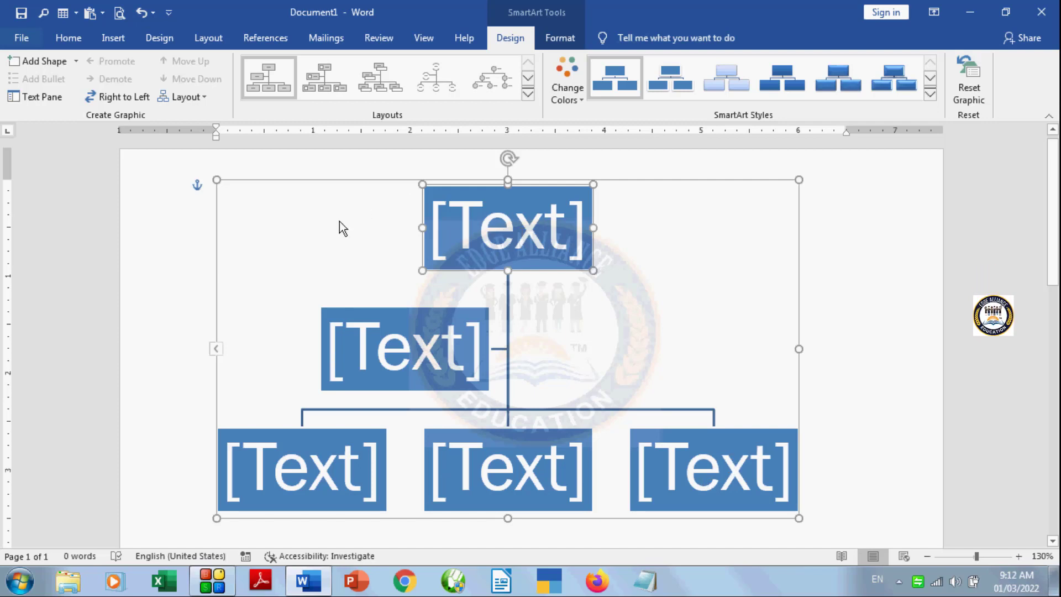
# - Fill the top box of the organization chart with "parts of computer"
pyautogui.click(492, 245)
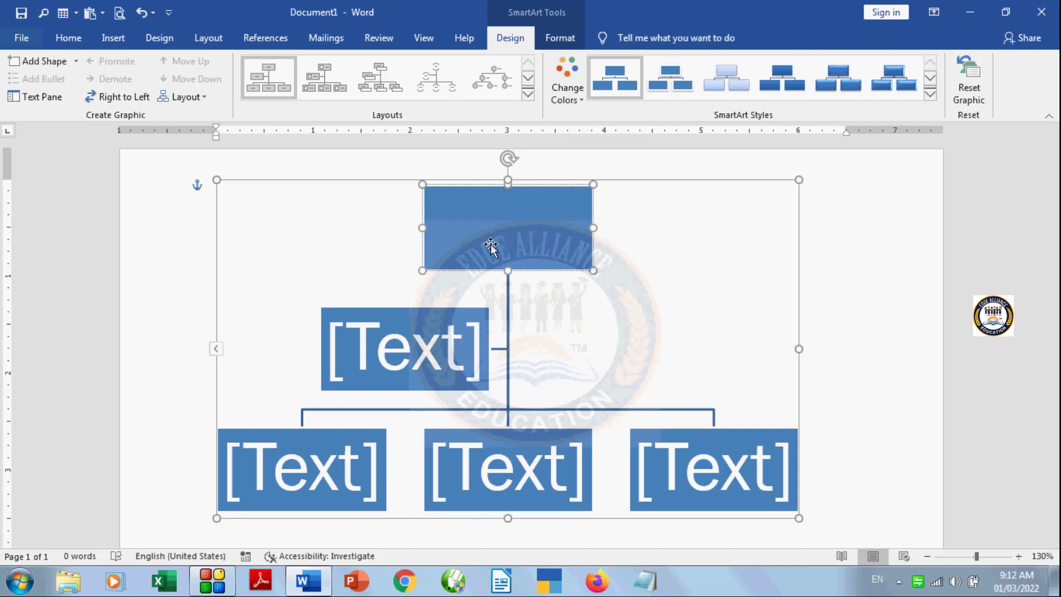
pyautogui.write('par')
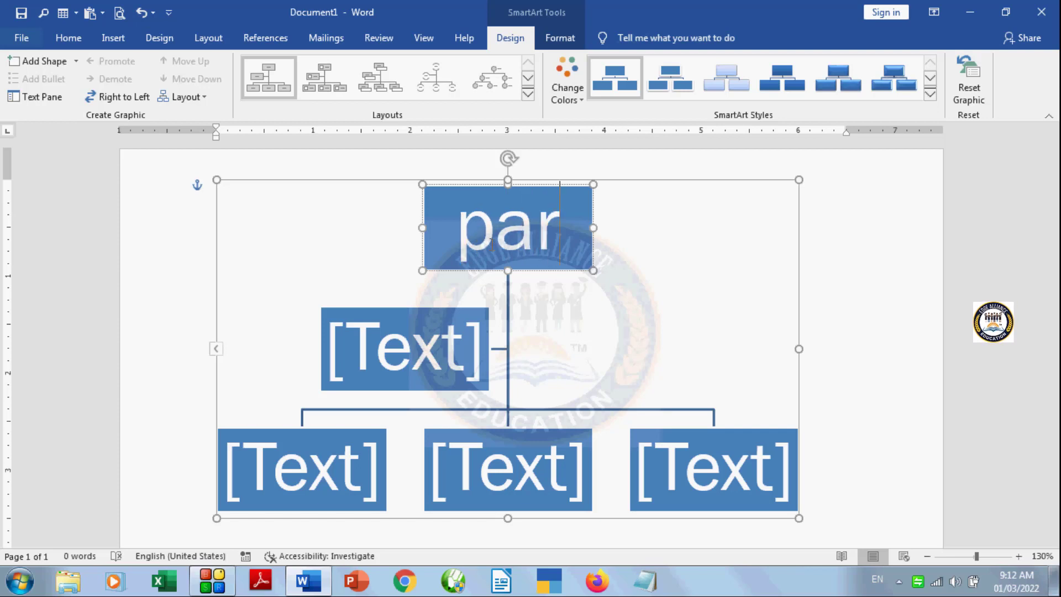
pyautogui.write('ts')
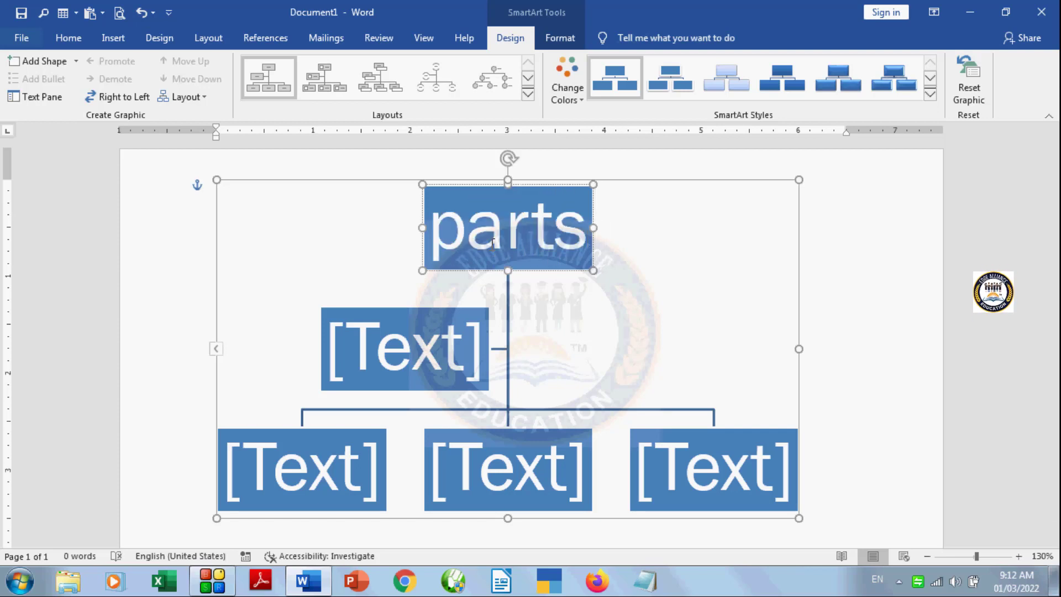
pyautogui.write(' of')
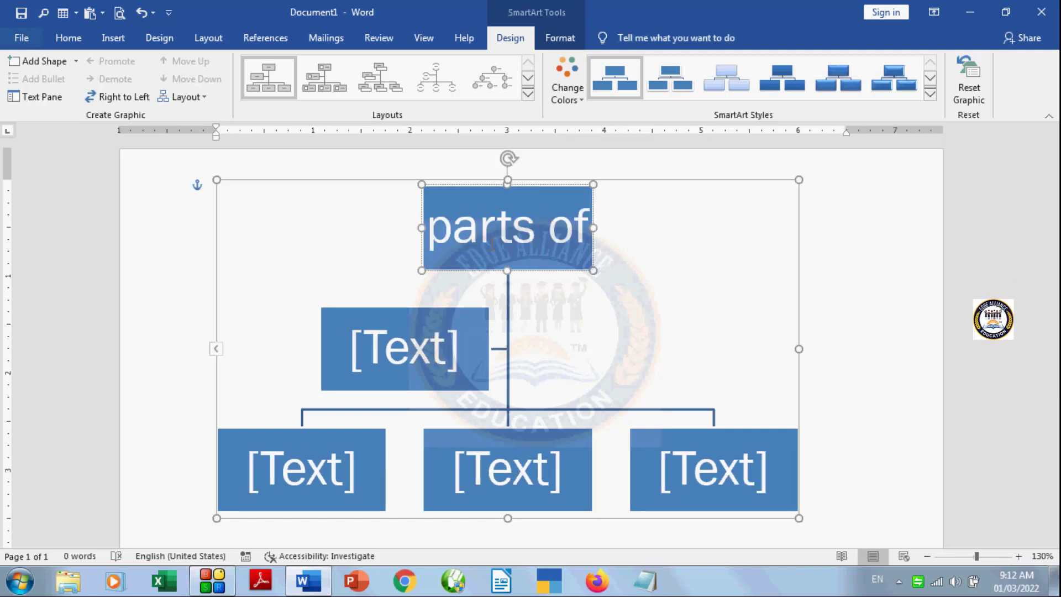
pyautogui.write(' computer')
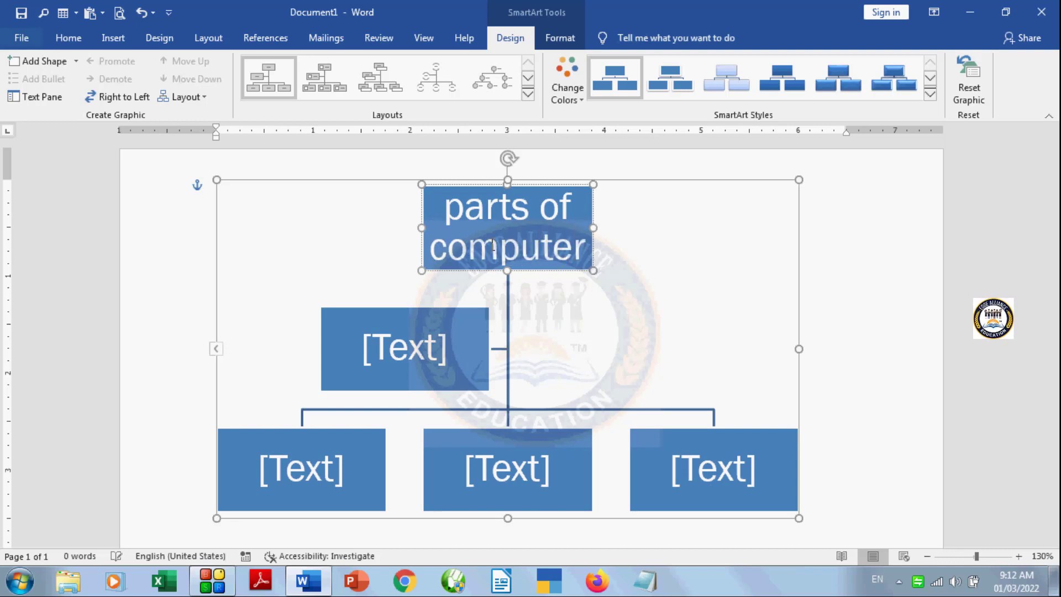
# - Fill the three lower-row boxes of the organization chart with "monitor", "c.p.u" and "keyboard", in that order
pyautogui.click(360, 467)
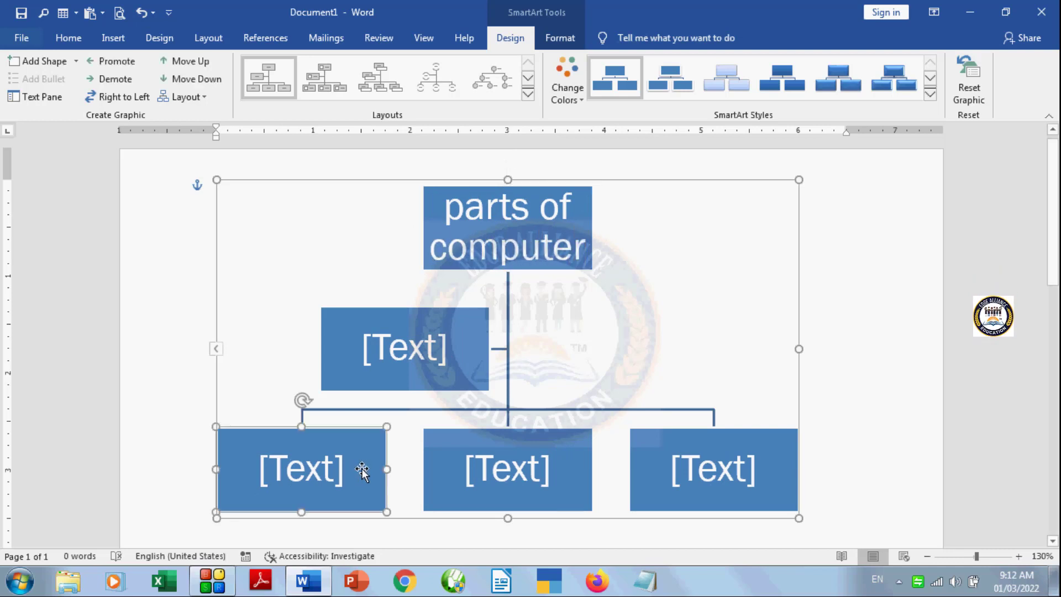
pyautogui.write('monit')
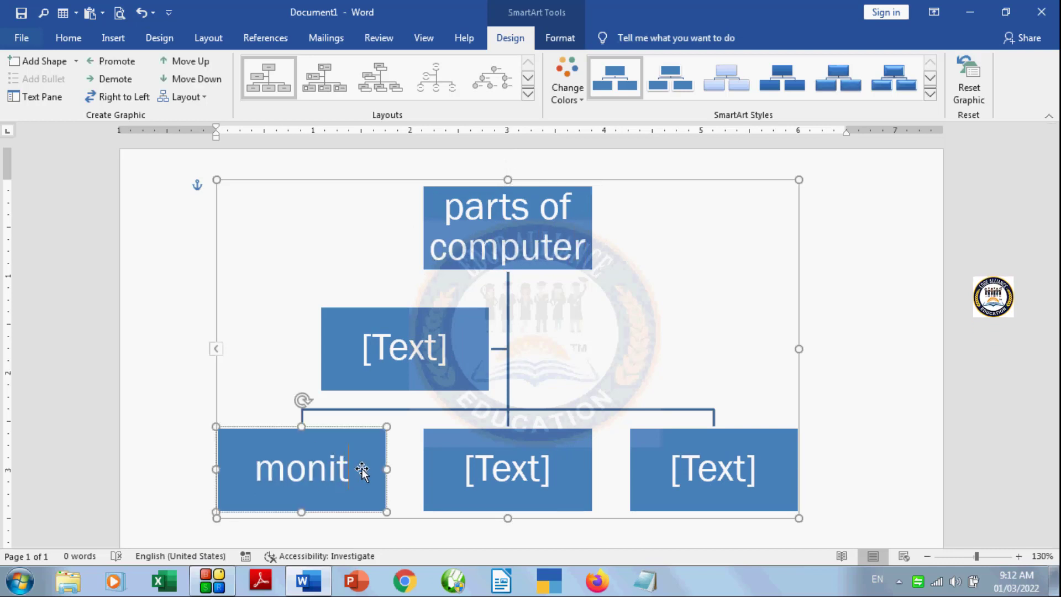
pyautogui.write('or')
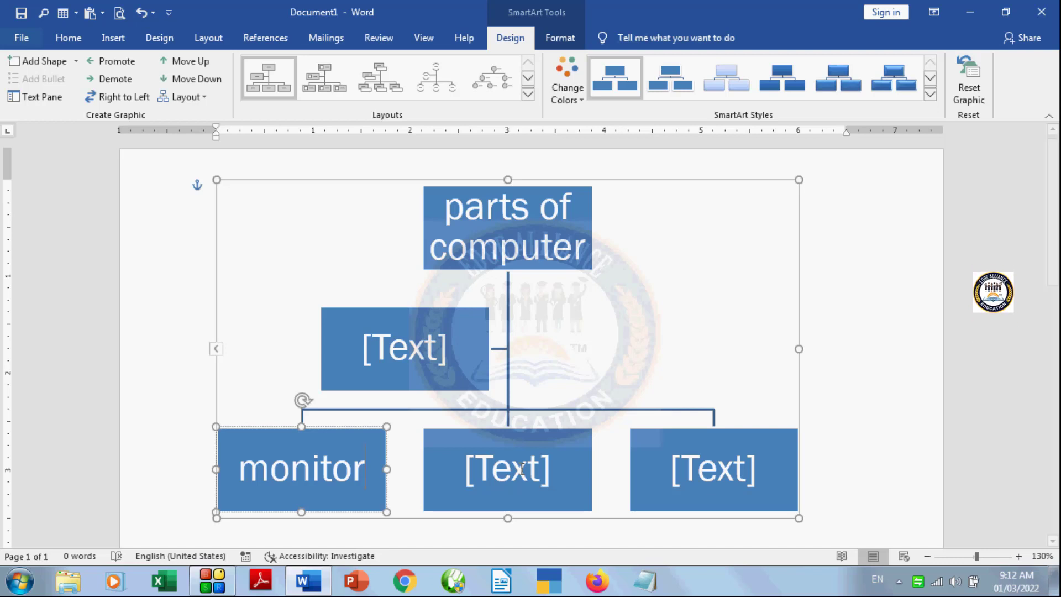
pyautogui.click(510, 464)
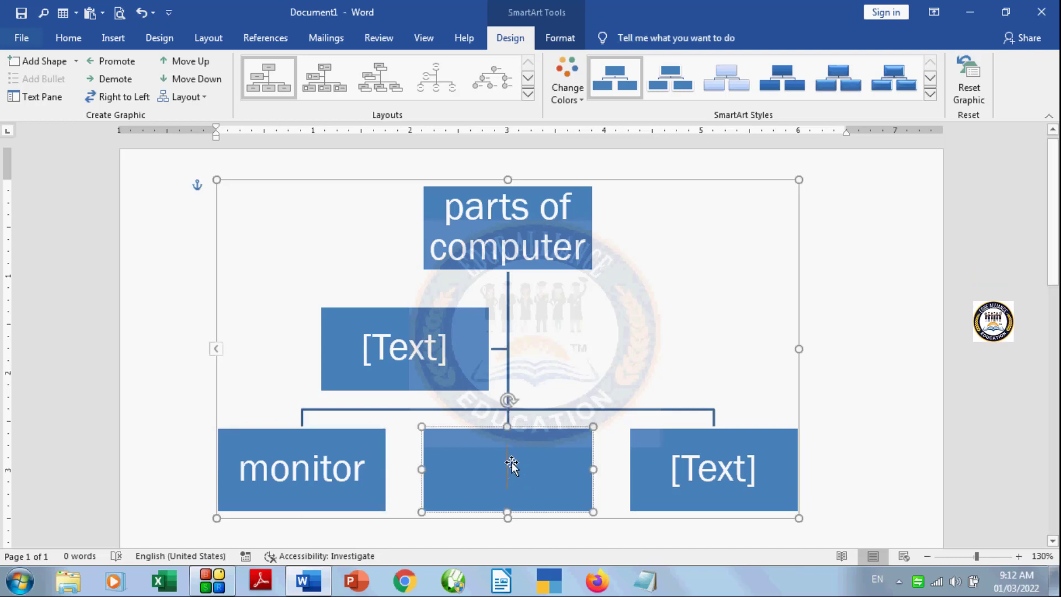
pyautogui.write('c.p.')
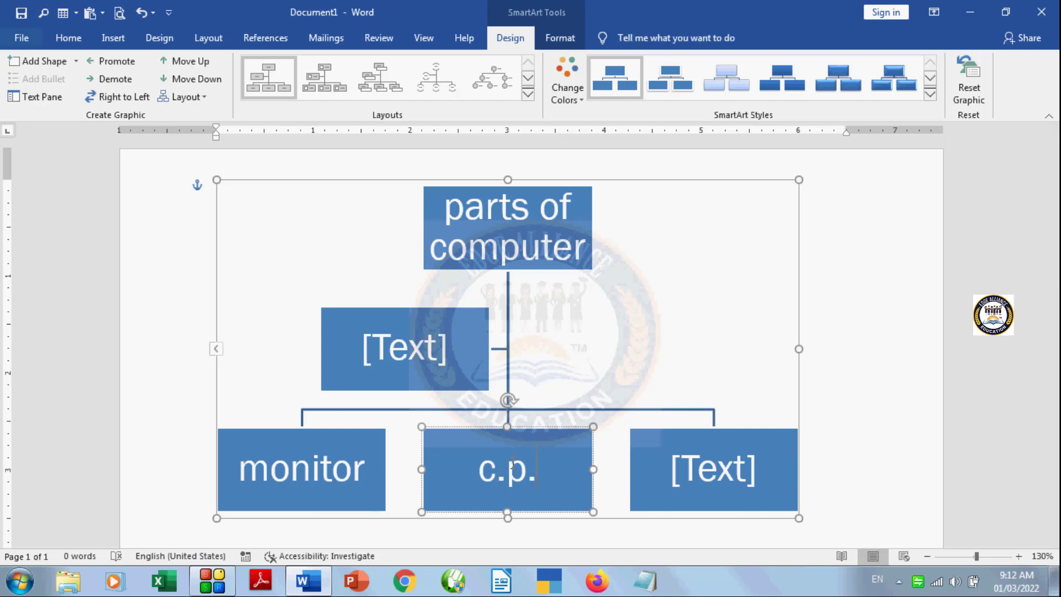
pyautogui.write('u')
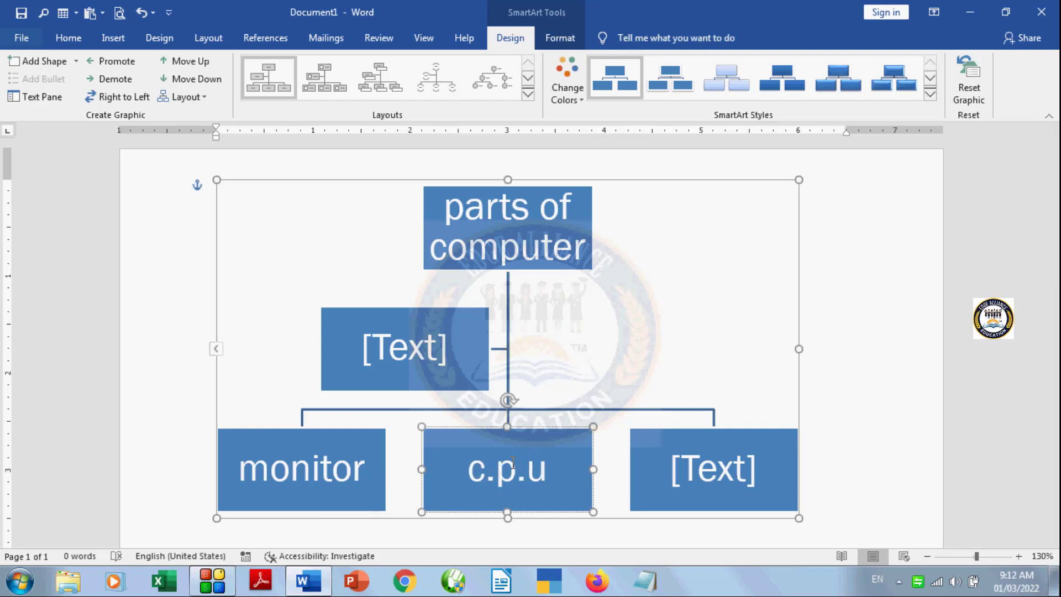
pyautogui.click(719, 477)
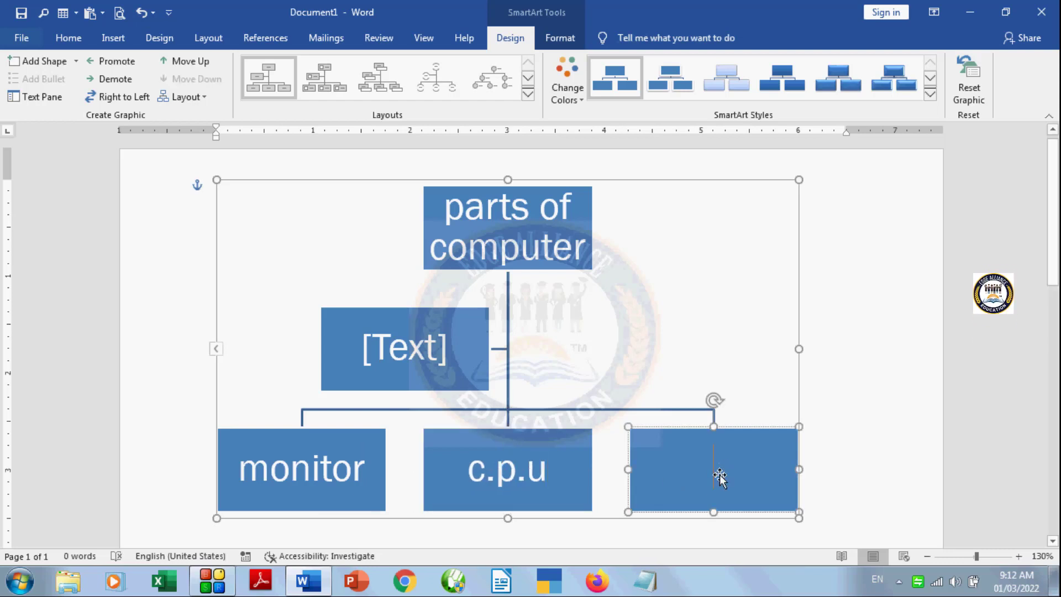
pyautogui.write('ke')
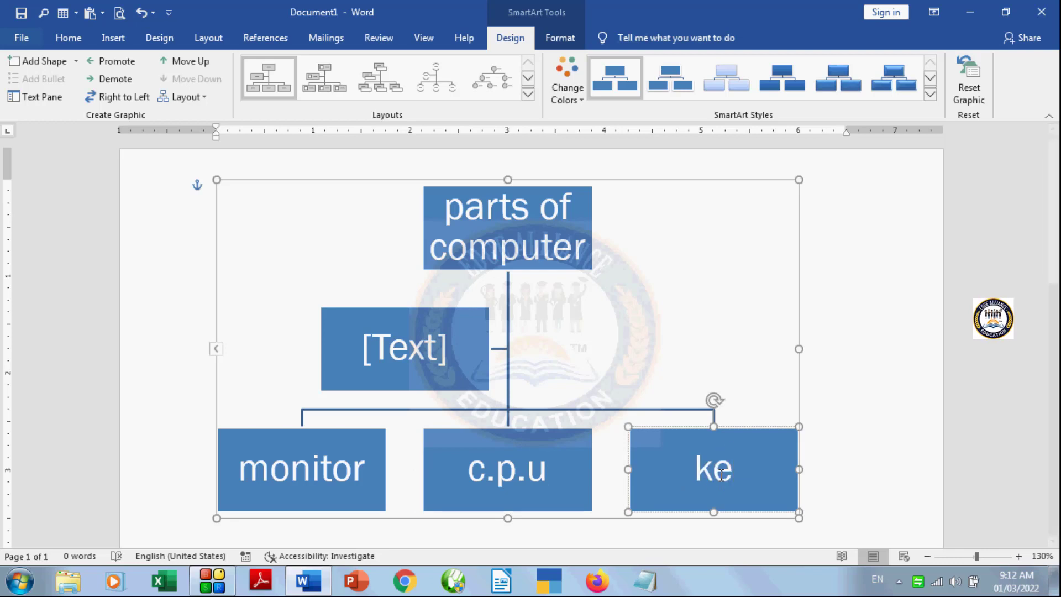
pyautogui.write('yboa')
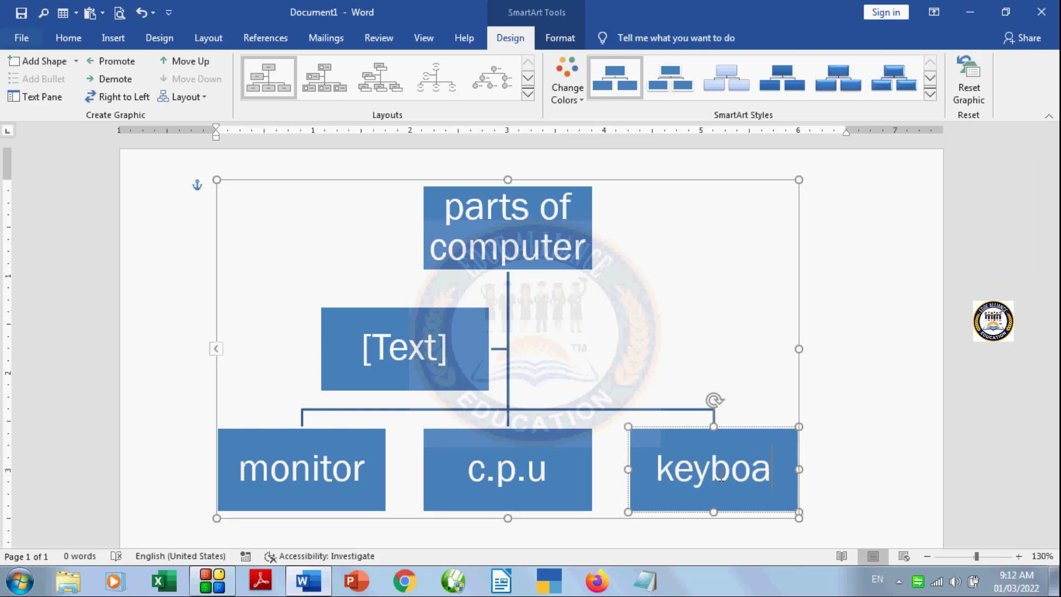
pyautogui.write('rd')
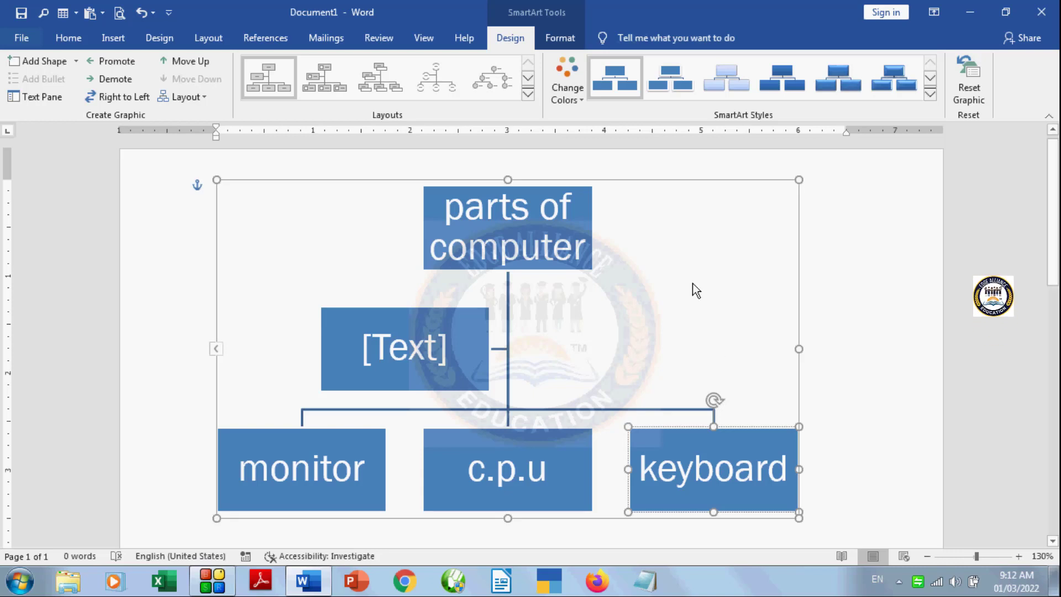
# - Delete the empty assistant box between the top box and the lower row of the organization chart
pyautogui.click(440, 334)
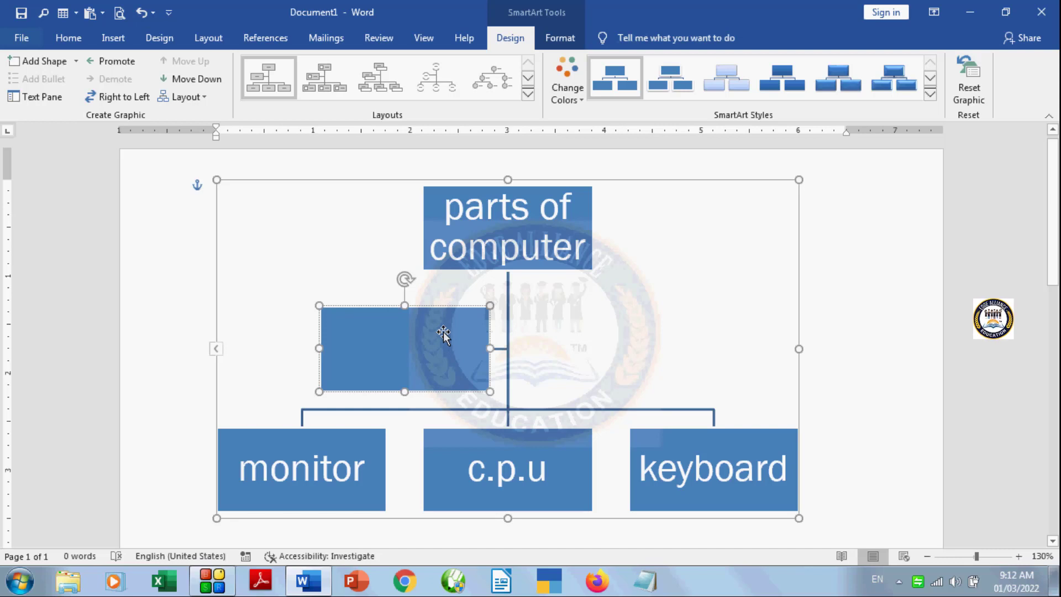
pyautogui.click(458, 305)
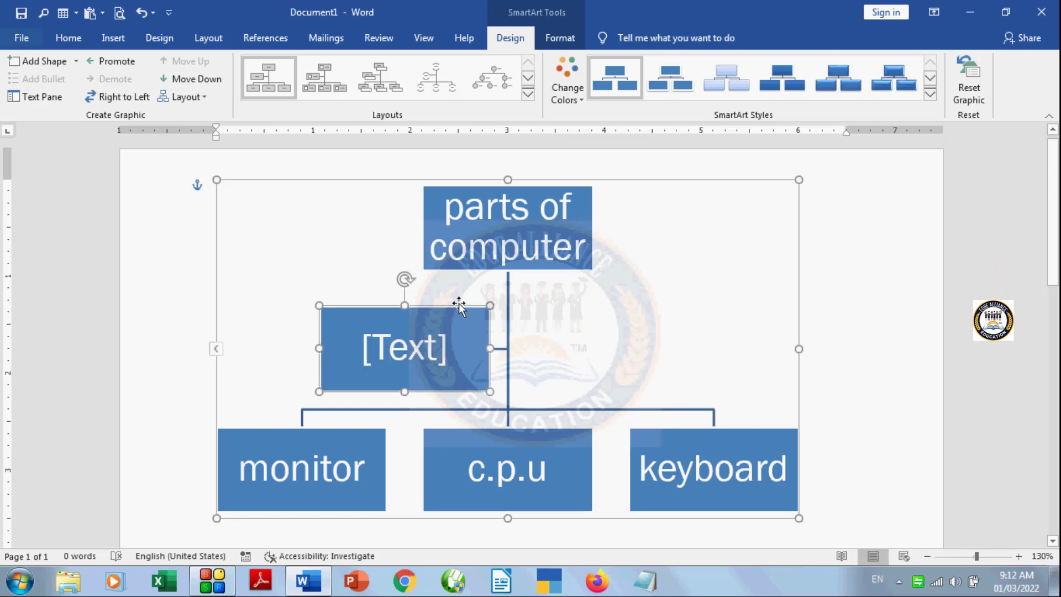
pyautogui.press('Delete')
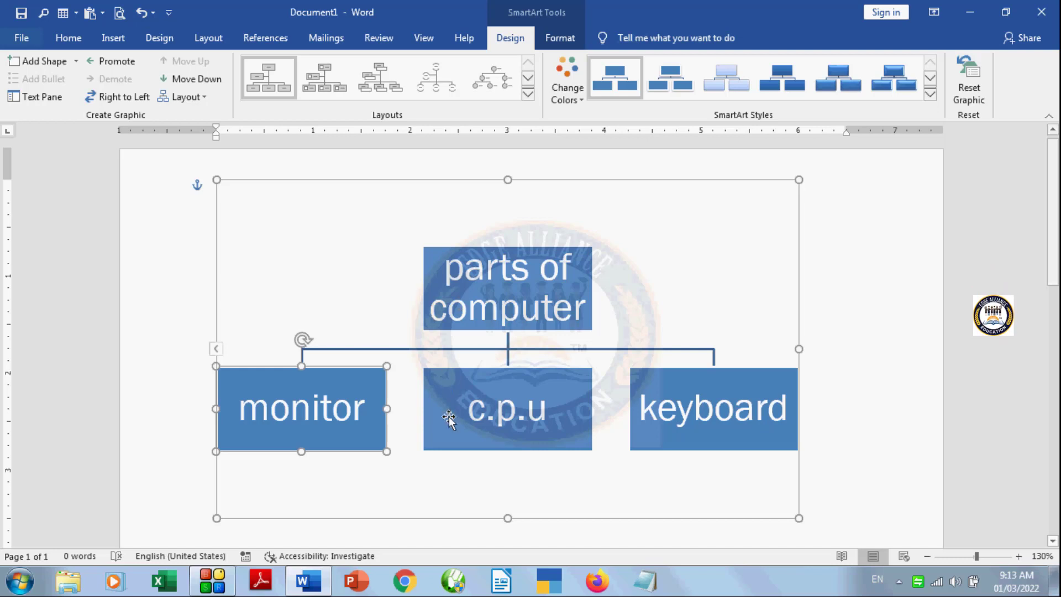
# - Add an empty shape after the "c.p.u" box in the organization chart
pyautogui.click(469, 411)
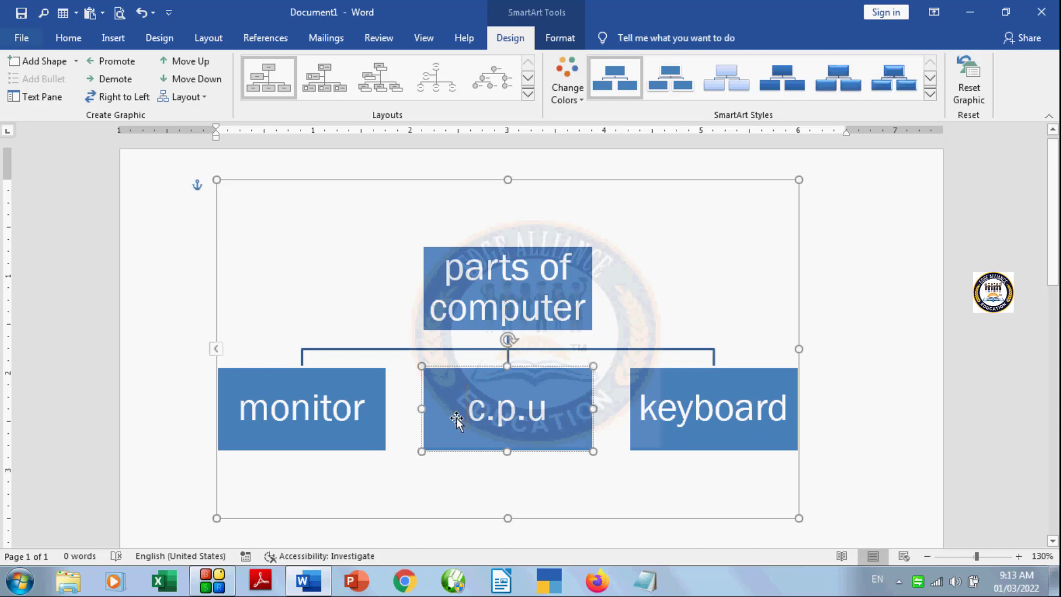
pyautogui.click(75, 61)
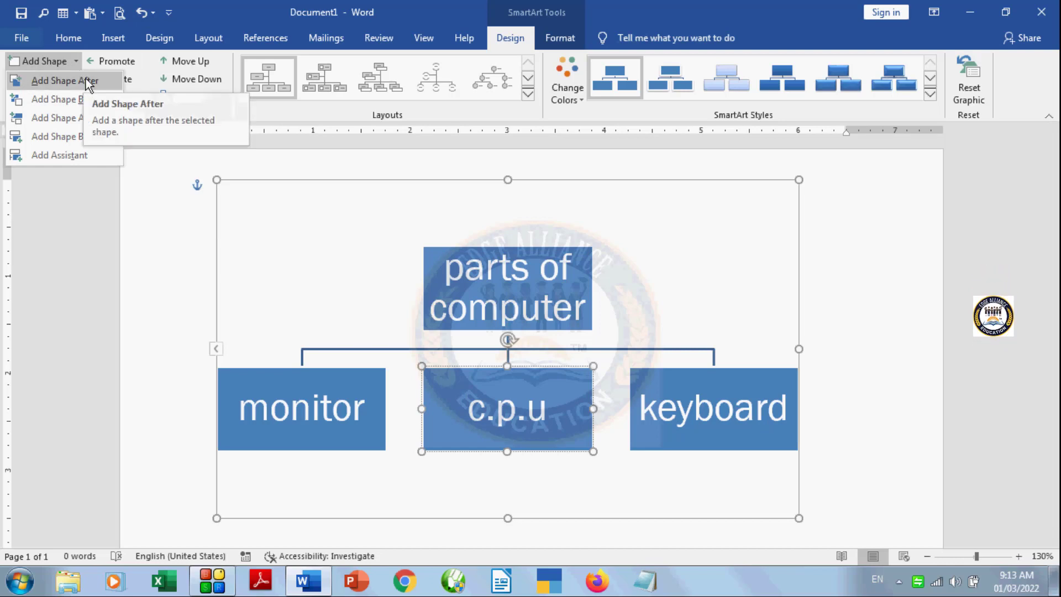
pyautogui.click(82, 78)
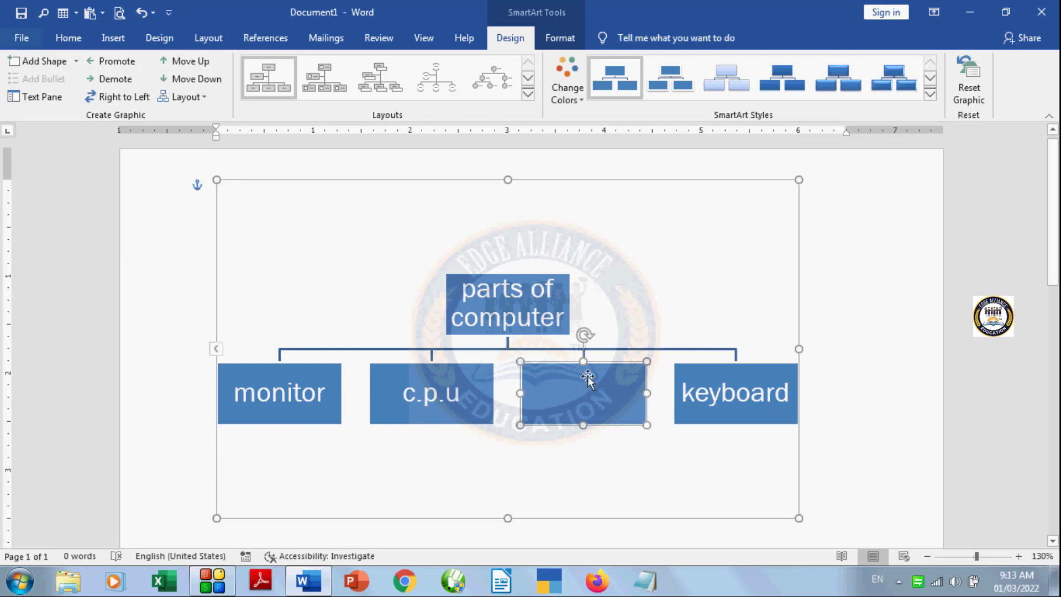
pyautogui.click(72, 62)
pyautogui.press('Delete')
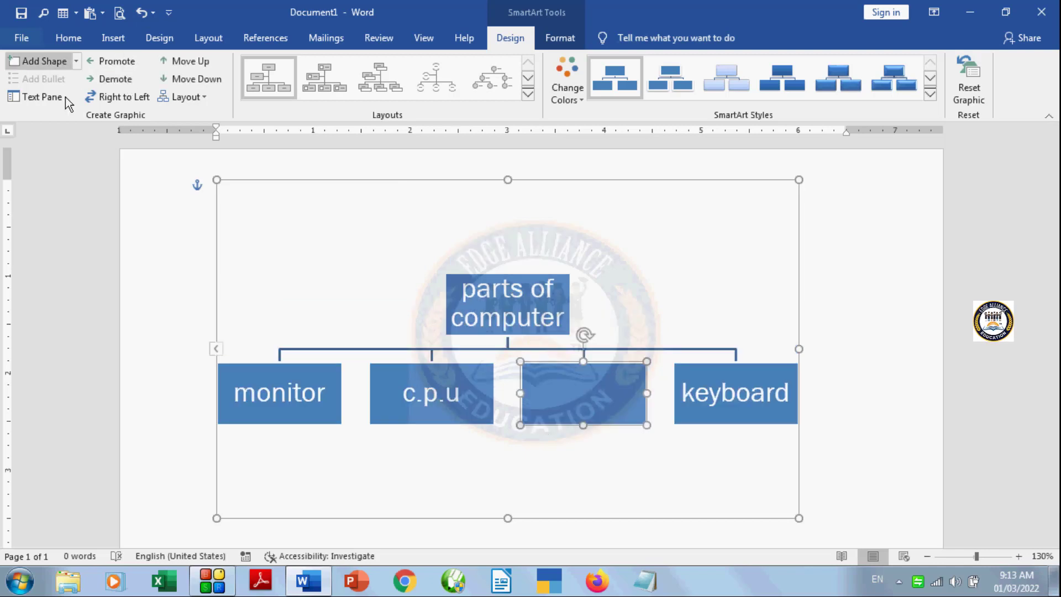
pyautogui.click(70, 60)
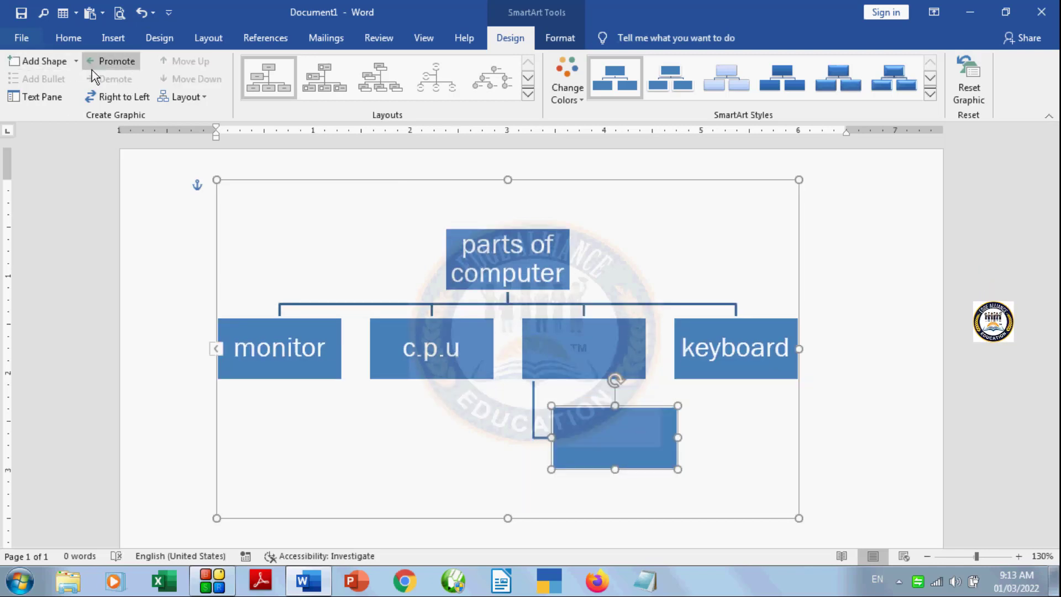
pyautogui.press('Delete')
# - Add a shape before the empty box next to "c.p.u", and another shape above that newly added one
pyautogui.click(76, 61)
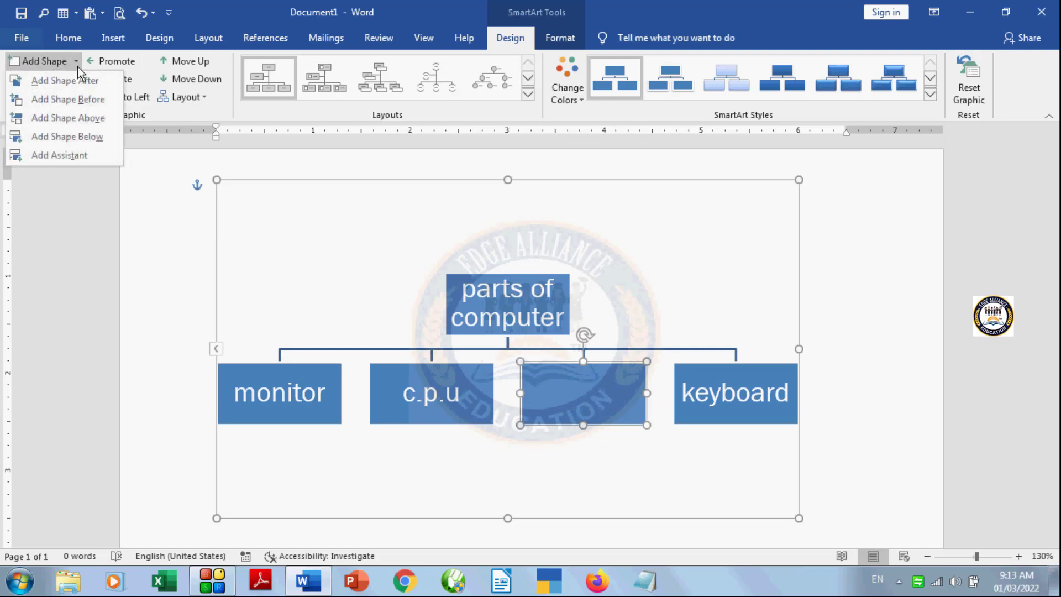
pyautogui.click(83, 100)
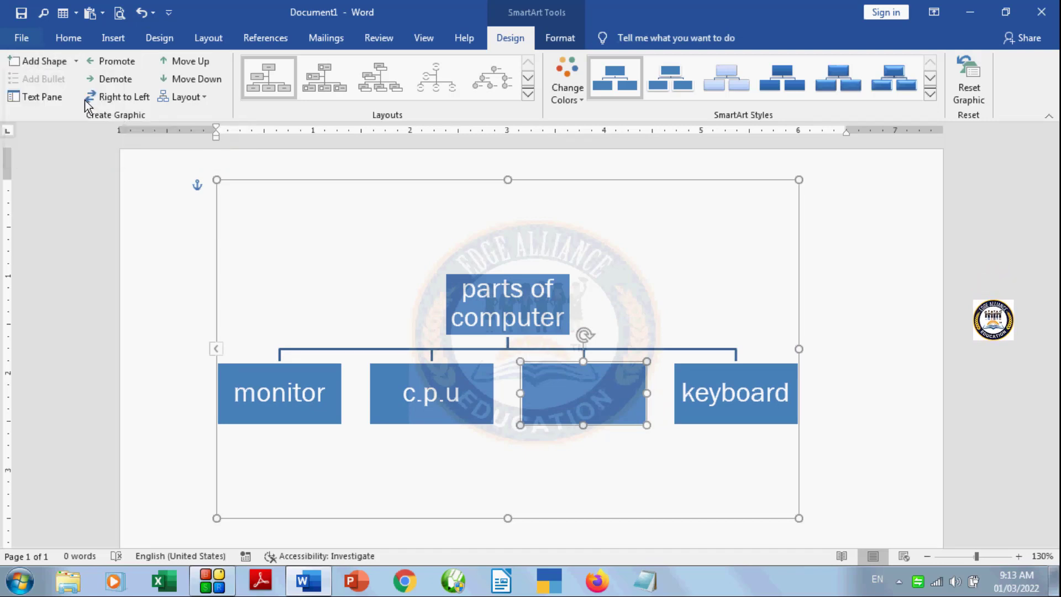
pyautogui.click(76, 61)
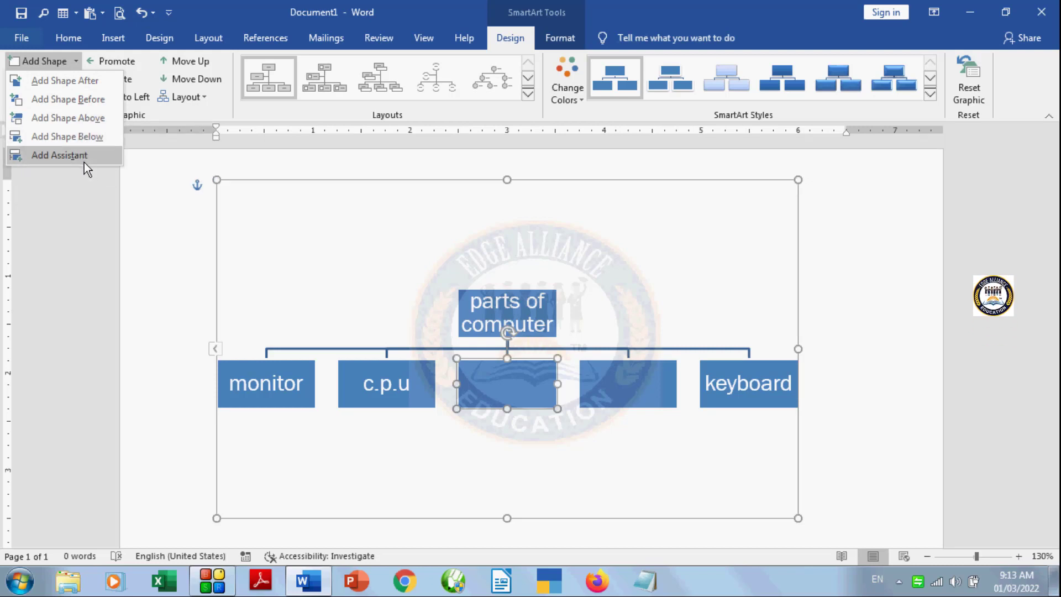
pyautogui.click(67, 118)
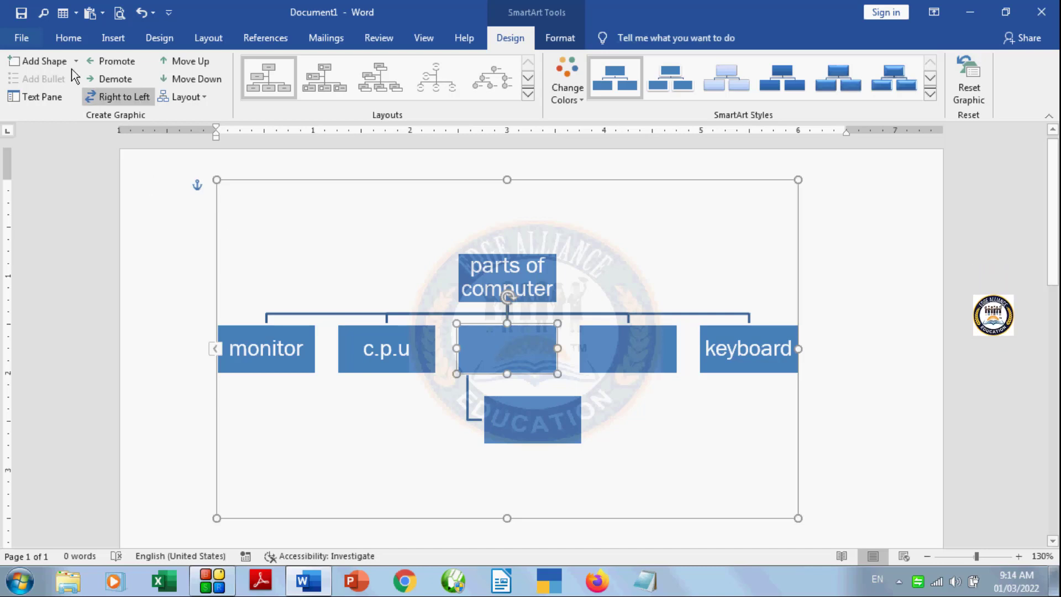
# - Add a shape below the "c.p.u" box and fill it with "central processing unit"
pyautogui.click(372, 347)
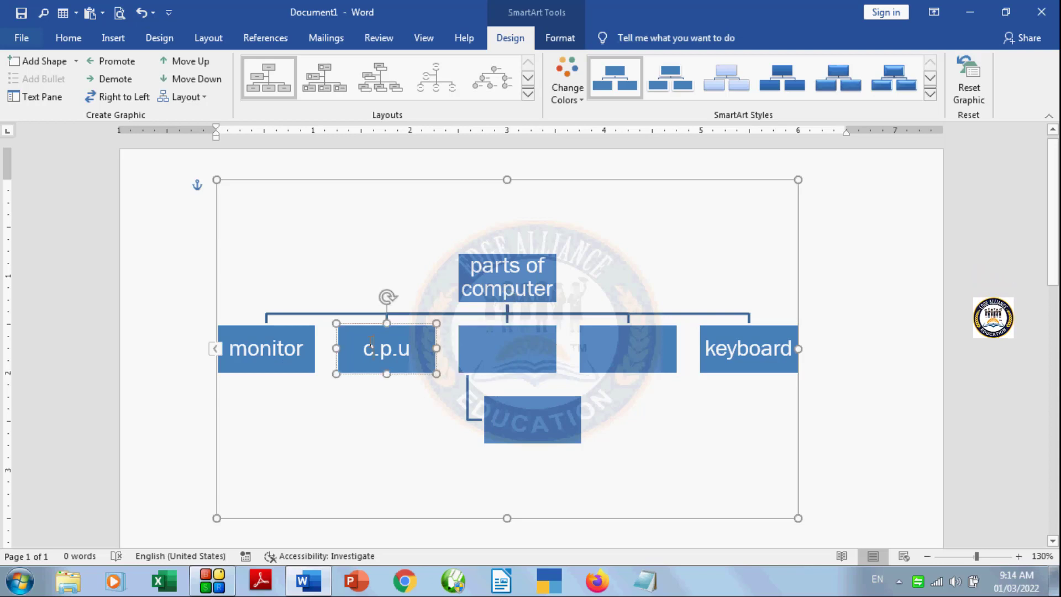
pyautogui.click(78, 60)
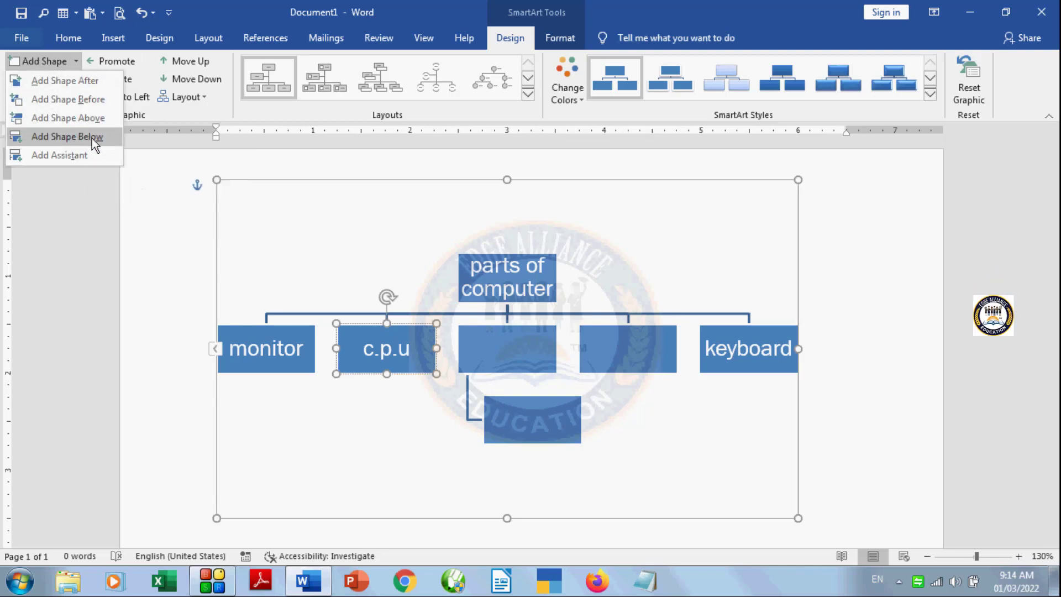
pyautogui.click(67, 136)
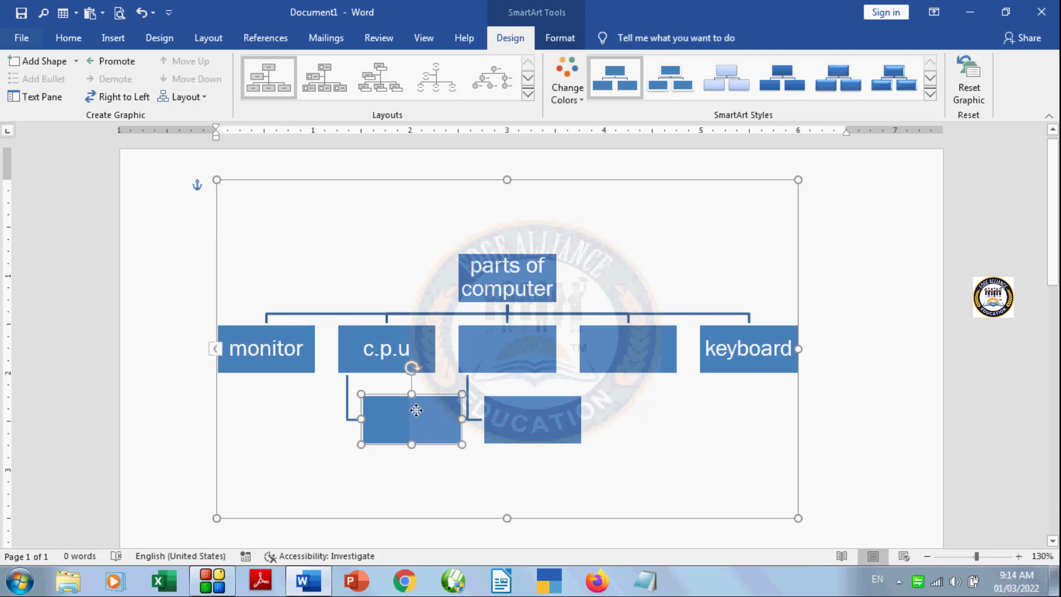
pyautogui.write('central n')
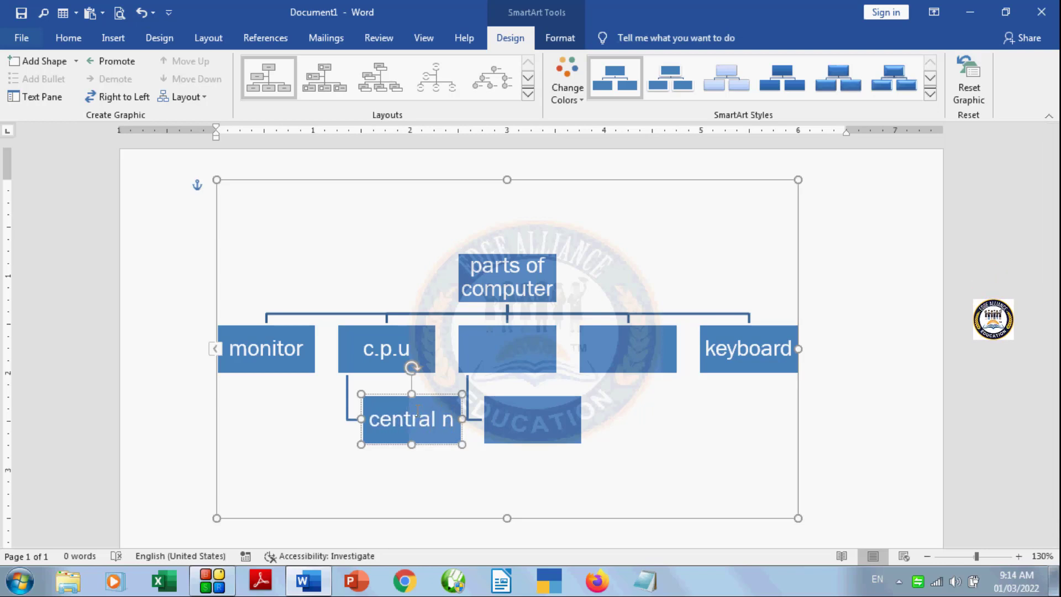
pyautogui.press('BackSpace')
pyautogui.write('pr')
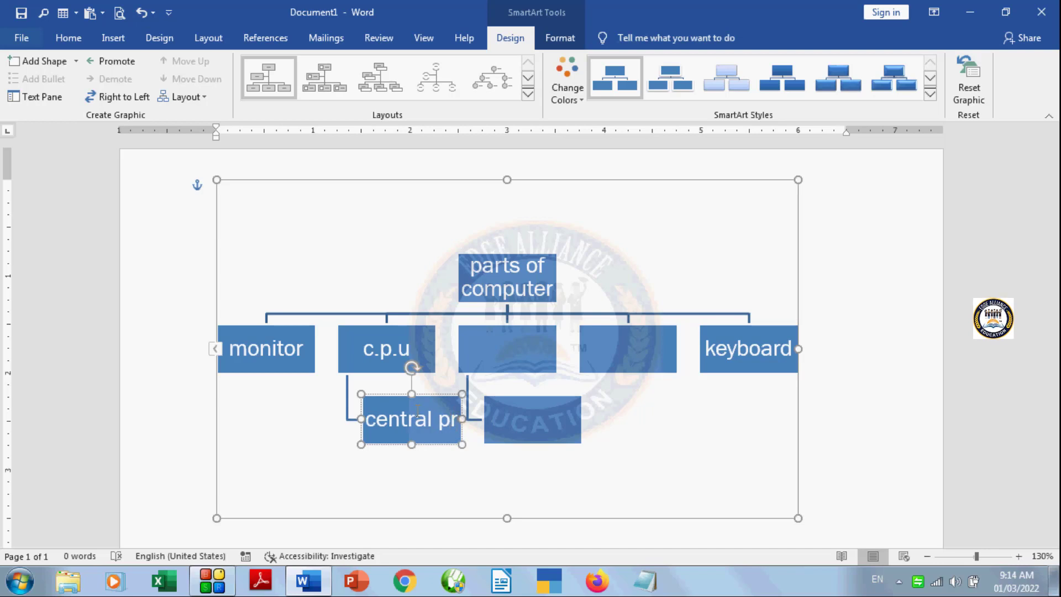
pyautogui.write('ocessi')
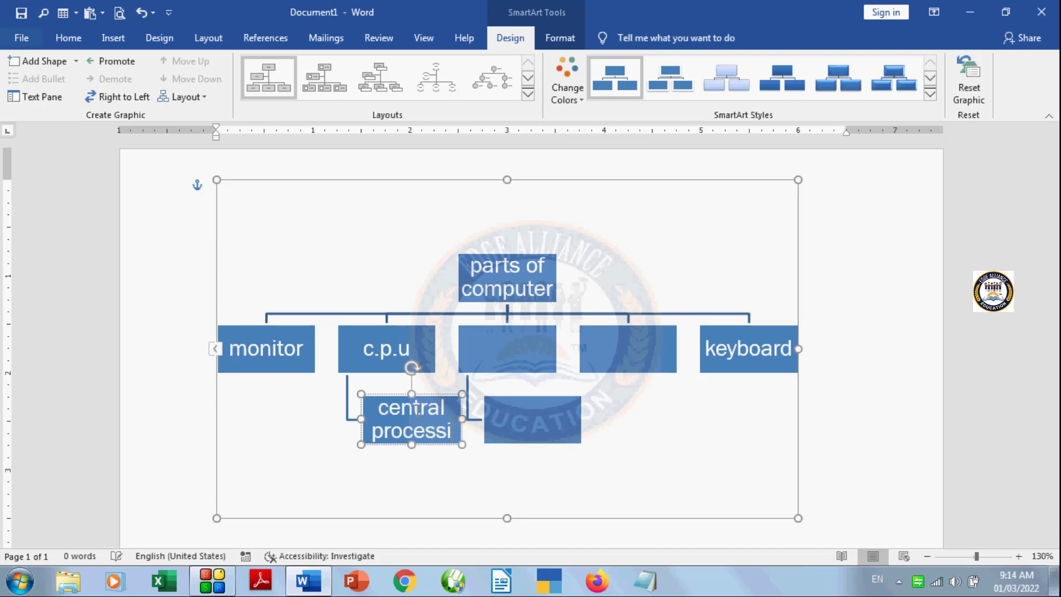
pyautogui.write('ng unit')
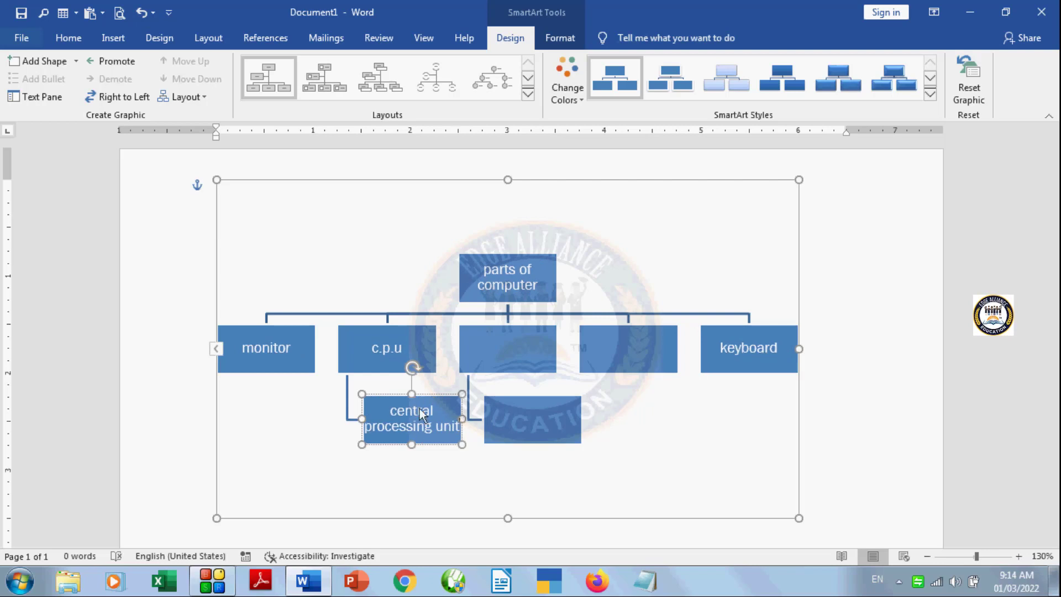
# - Add an assistant to the "central processing unit" box and fill it with "brain of the computer"
pyautogui.click(77, 60)
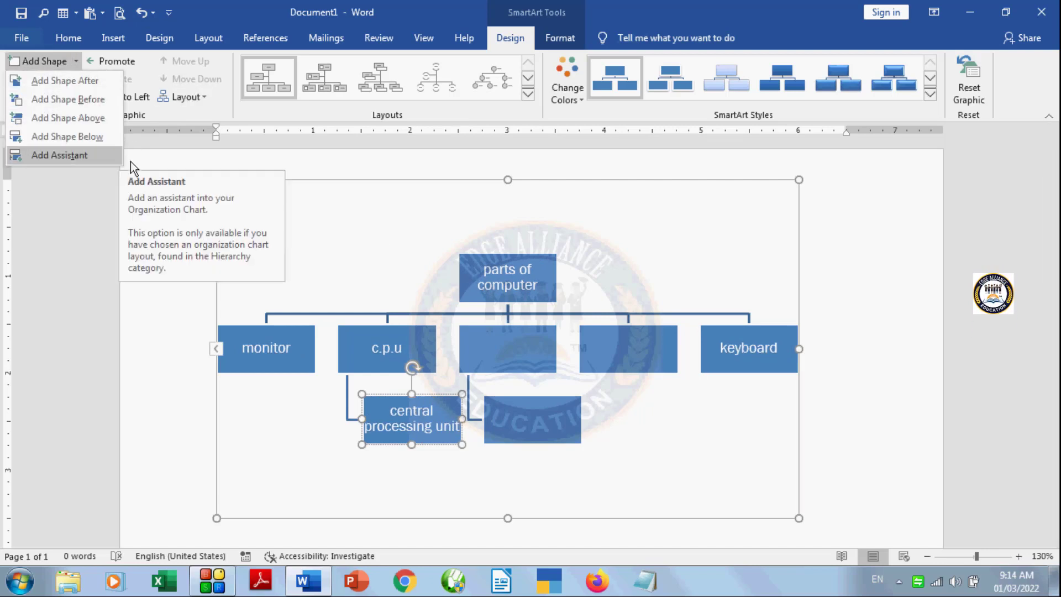
pyautogui.click(491, 279)
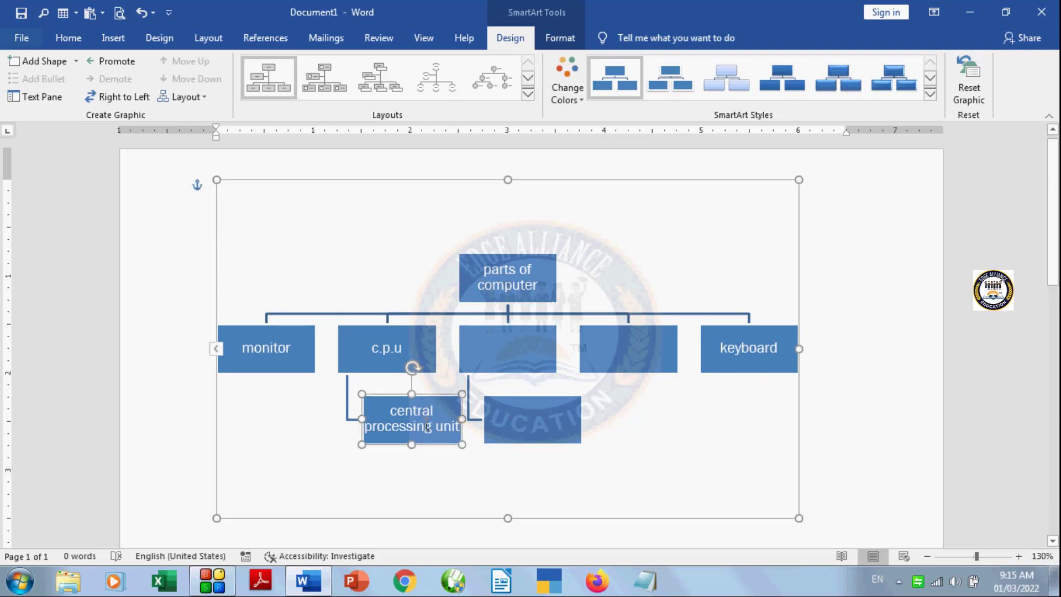
pyautogui.click(76, 60)
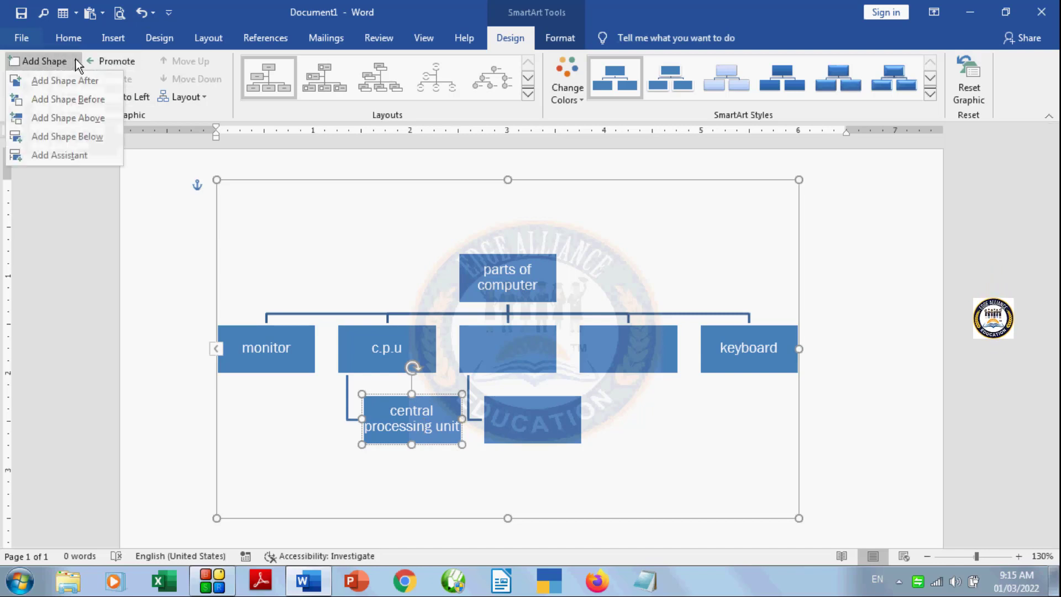
pyautogui.click(65, 157)
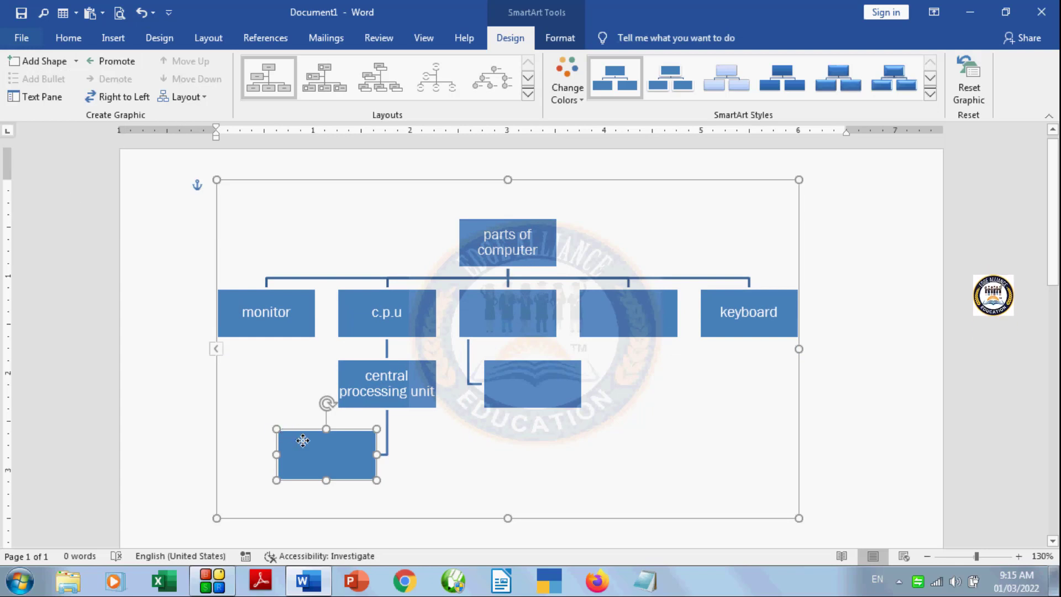
pyautogui.write('bra')
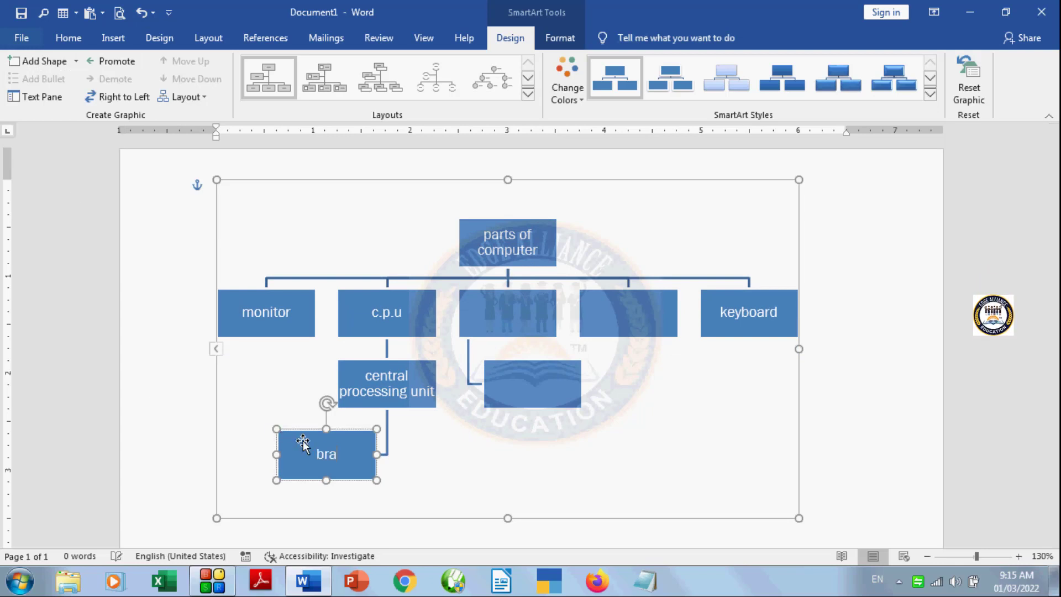
pyautogui.write('in')
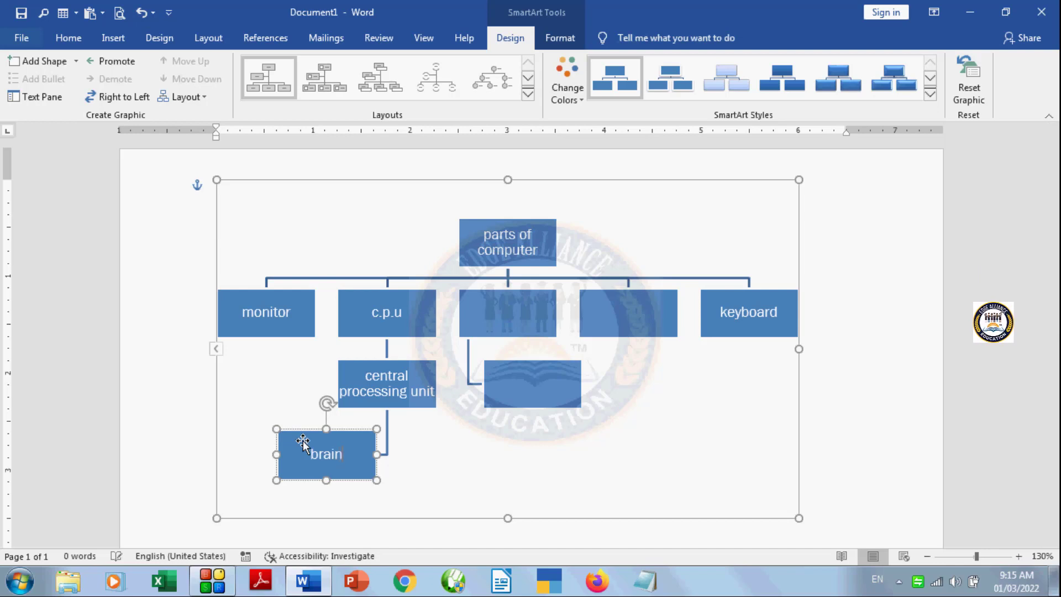
pyautogui.write(' o')
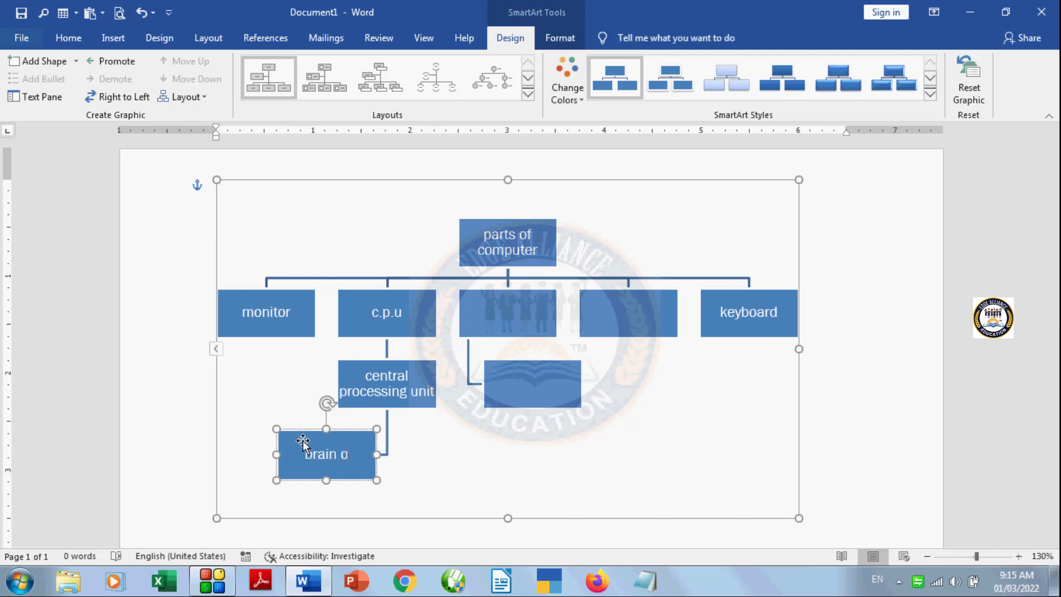
pyautogui.write('f the')
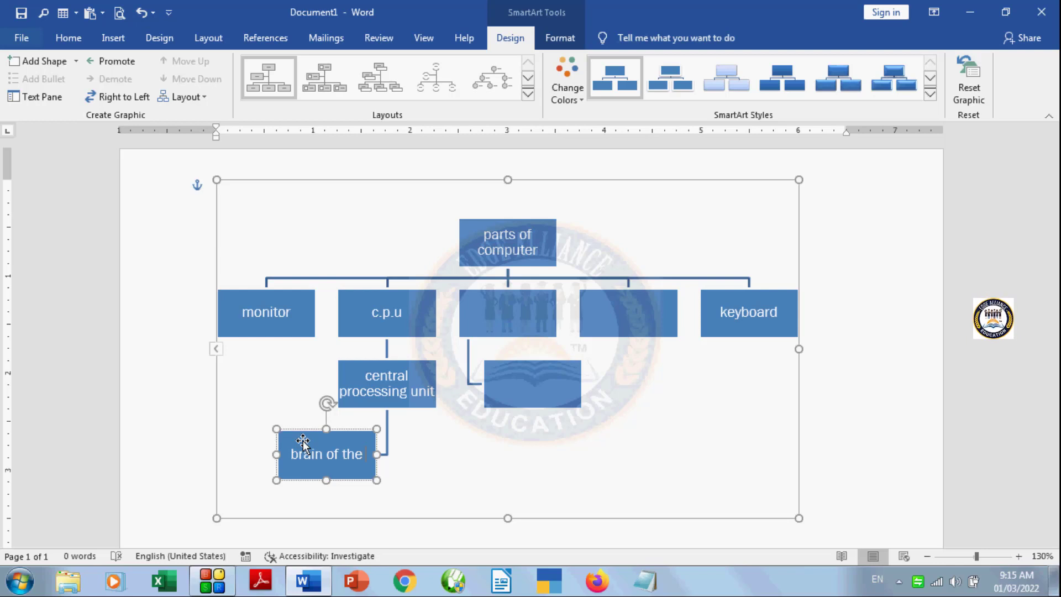
pyautogui.write(' comput')
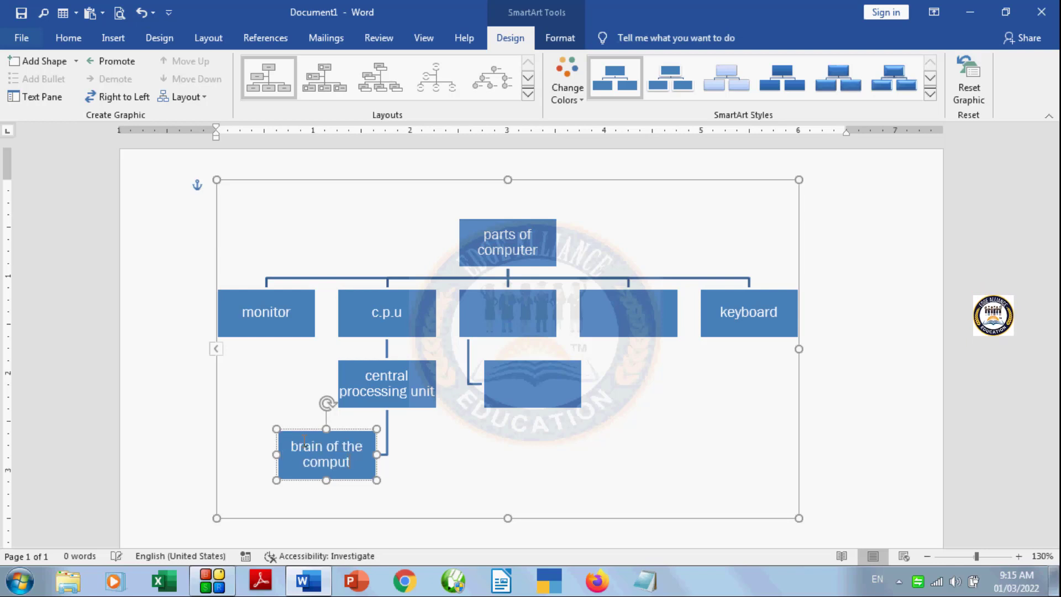
pyautogui.write('er')
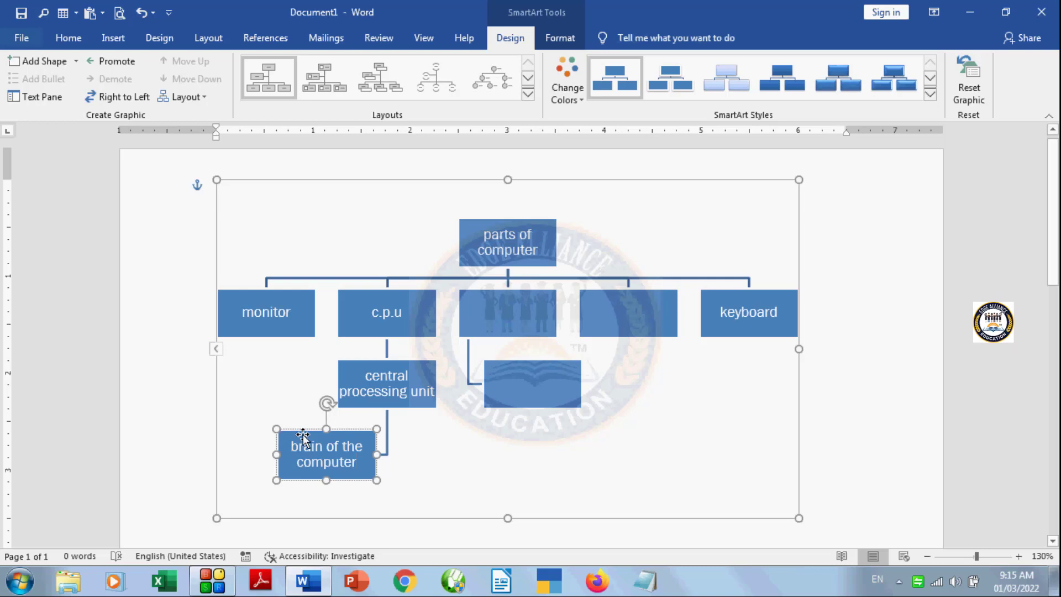